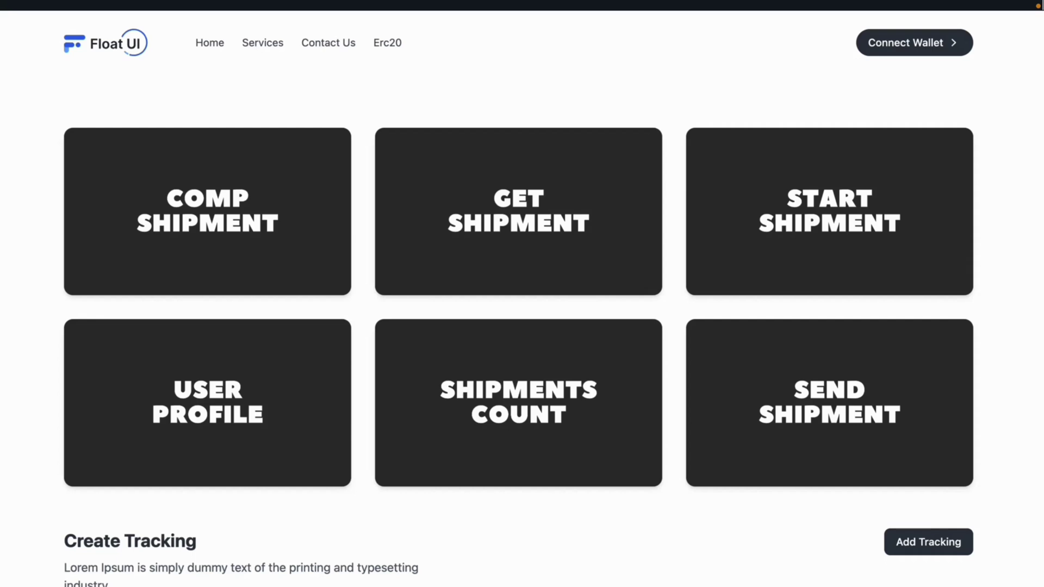
Scroll the dashboard and preview the Complete Shipment and Get Shipment forms, closing each.
{"action": "scroll", "coordinate": [518, 299], "scroll_direction": "down", "scroll_amount": 10}
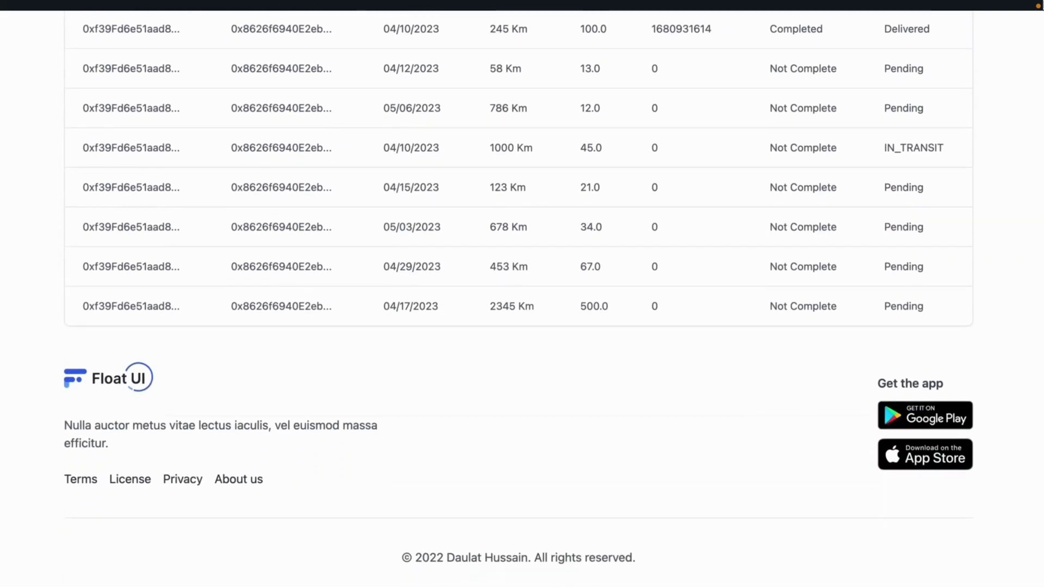
{"action": "scroll", "coordinate": [519, 294], "scroll_direction": "up", "scroll_amount": 8}
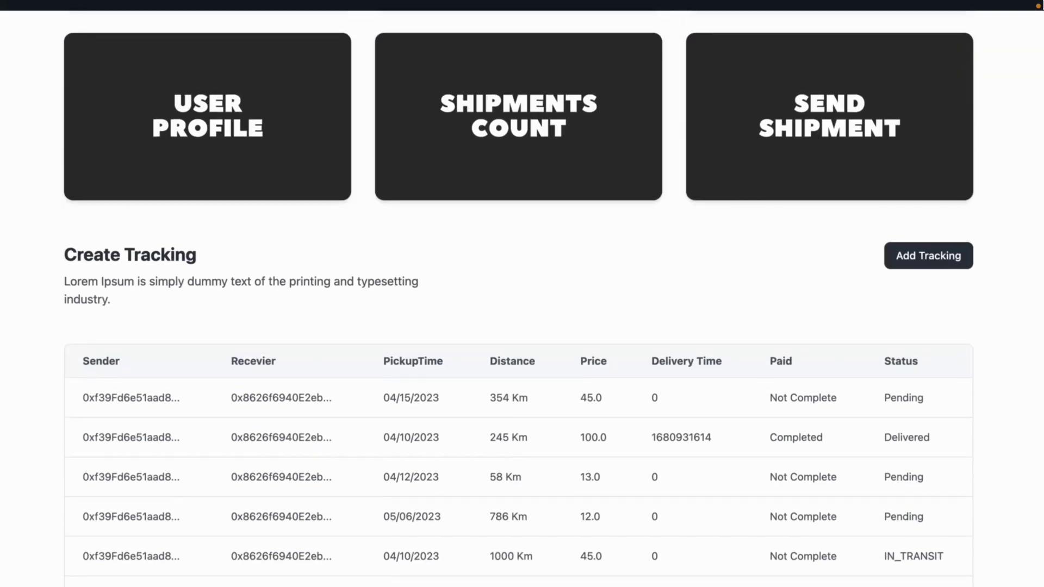
{"action": "scroll", "coordinate": [522, 175], "scroll_direction": "up", "scroll_amount": 5}
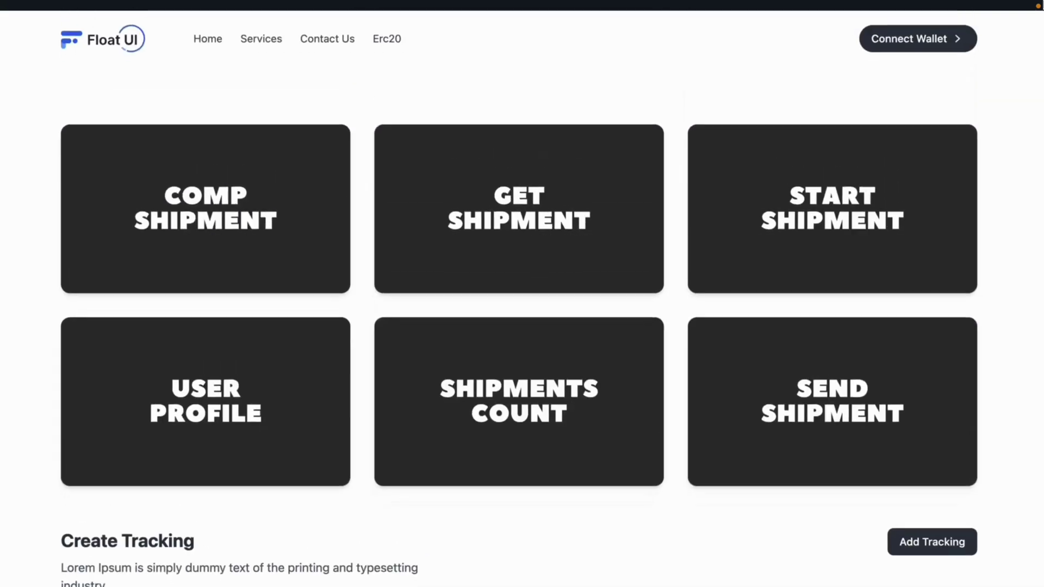
{"action": "left_click", "coordinate": [329, 219]}
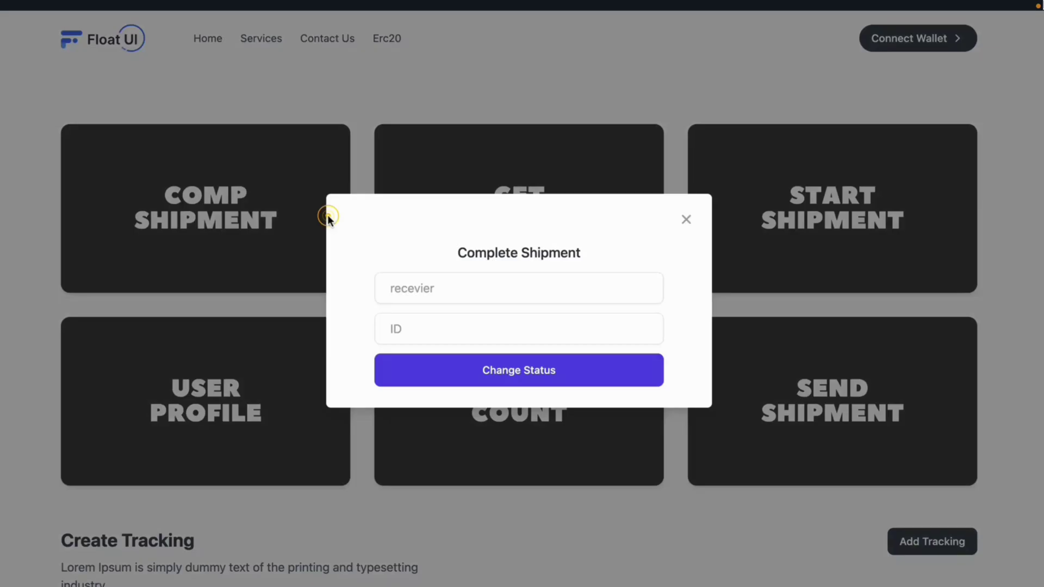
{"action": "left_click", "coordinate": [678, 226]}
{"action": "left_click", "coordinate": [629, 209]}
{"action": "left_click", "coordinate": [688, 237]}
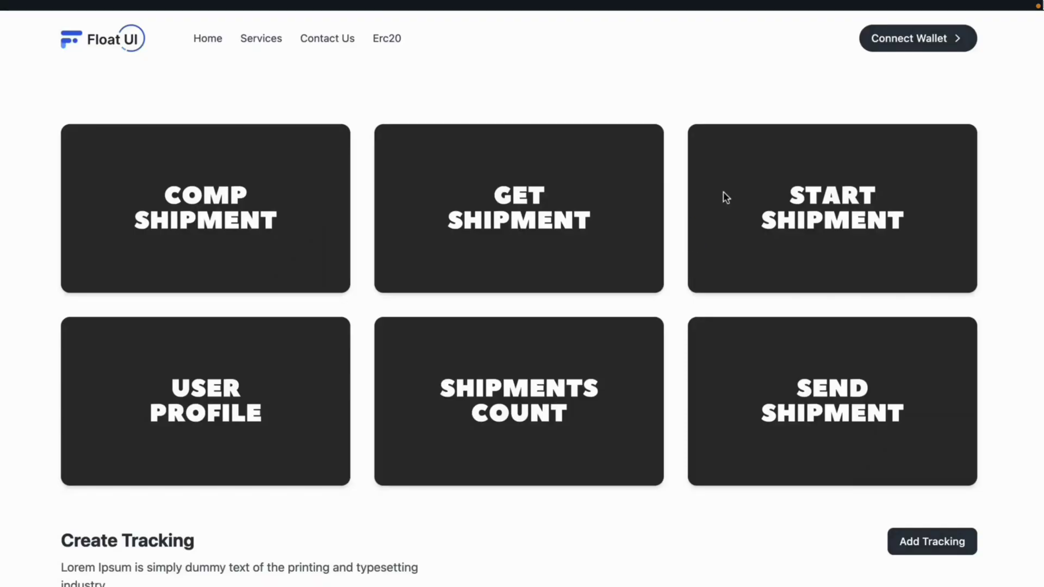
Open and close the Start Shipment form and the user profile overview.
{"action": "left_click", "coordinate": [727, 198]}
{"action": "left_click", "coordinate": [687, 219]}
{"action": "left_click", "coordinate": [310, 353]}
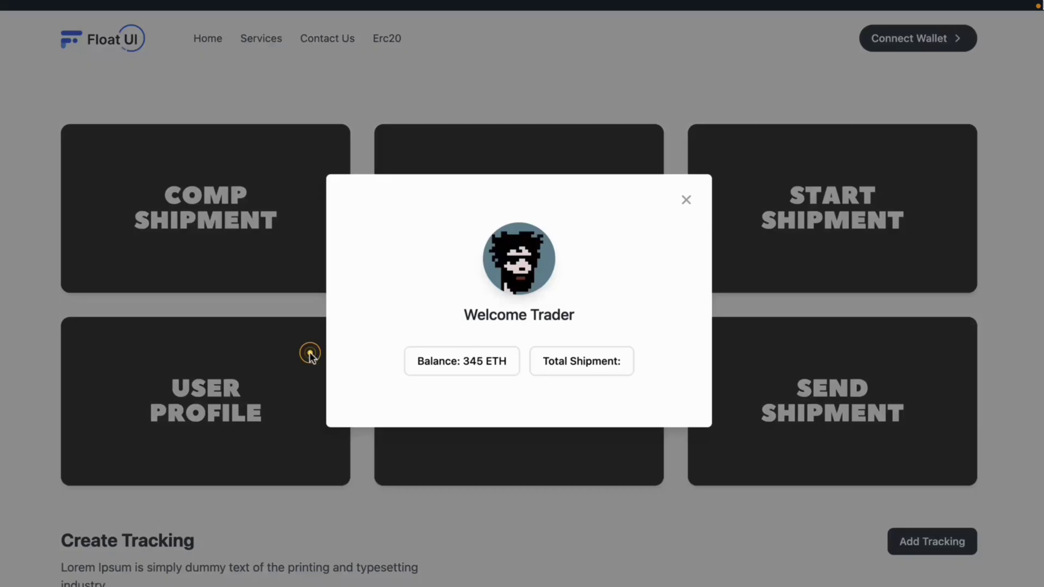
{"action": "left_click", "coordinate": [688, 206]}
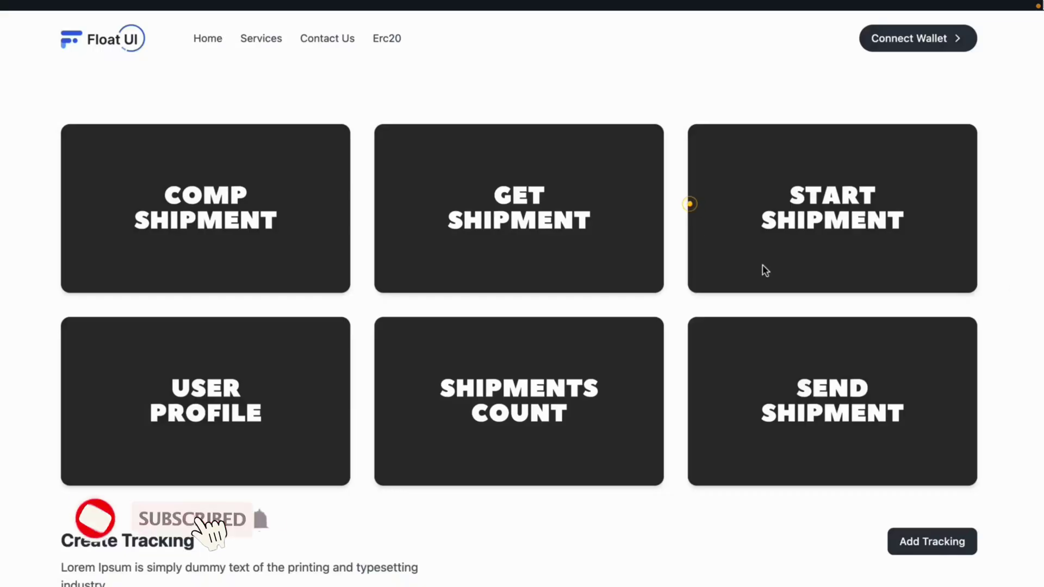
Connect the wallet and unlock MetaMask with the wallet password.
{"action": "left_click", "coordinate": [939, 49]}
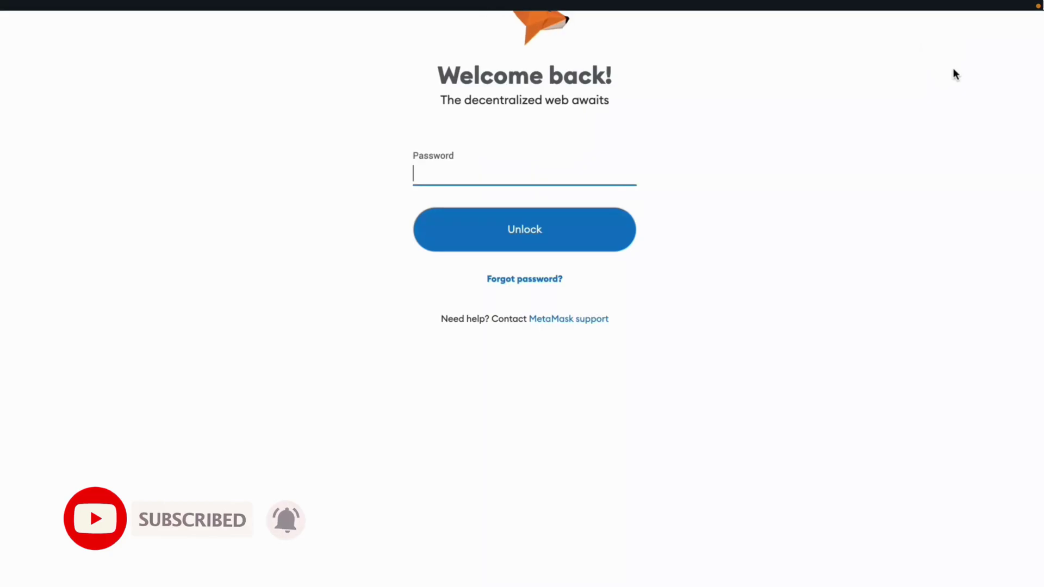
{"action": "left_click", "coordinate": [606, 165]}
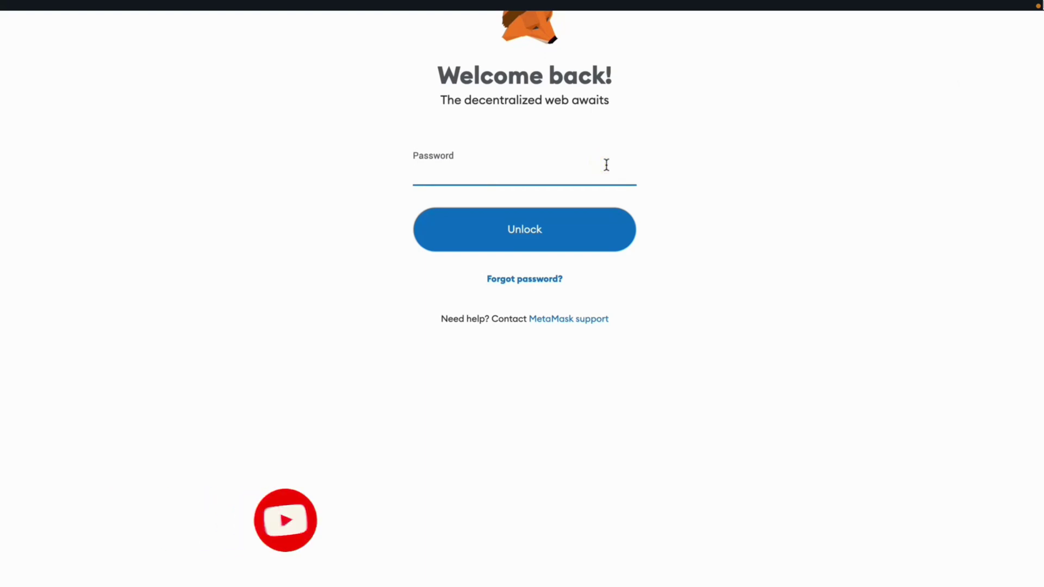
{"action": "type", "text": "••••••••"}
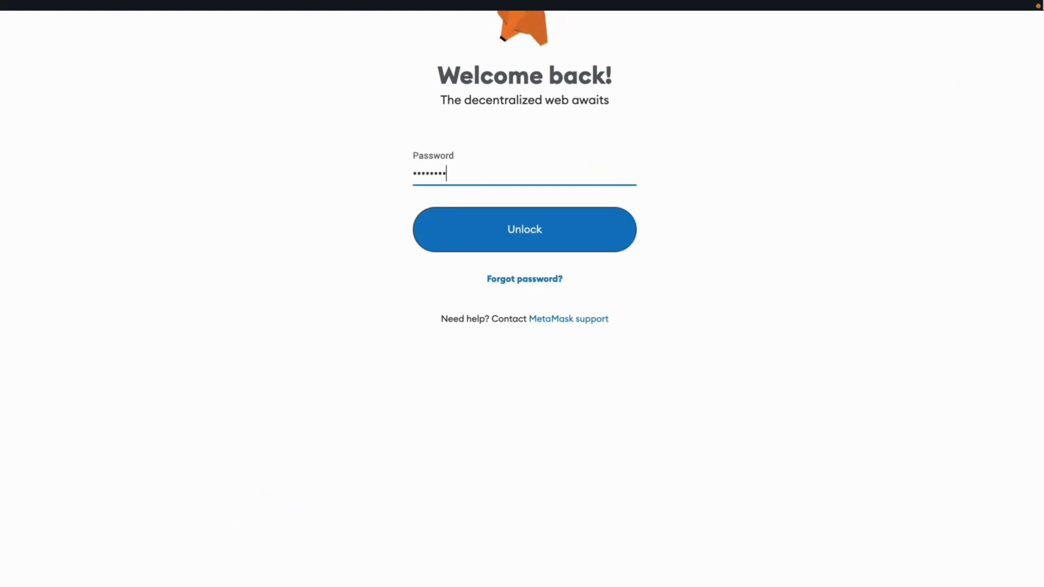
{"action": "left_click", "coordinate": [582, 235]}
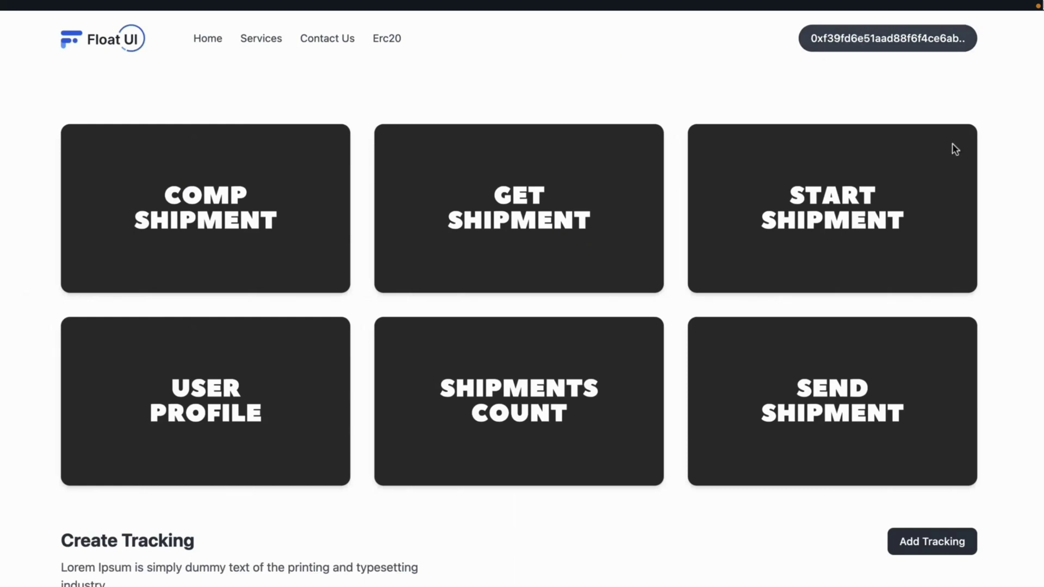
{"action": "left_click", "coordinate": [609, 267]}
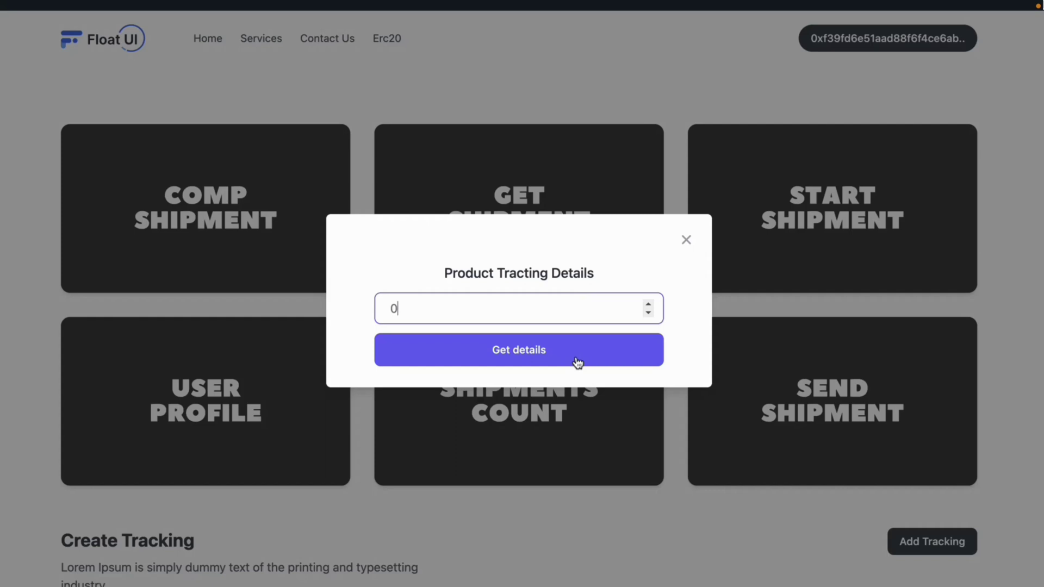
{"action": "left_click", "coordinate": [578, 363]}
{"action": "left_click_drag", "start_coordinate": [419, 308], "coordinate": [511, 305]}
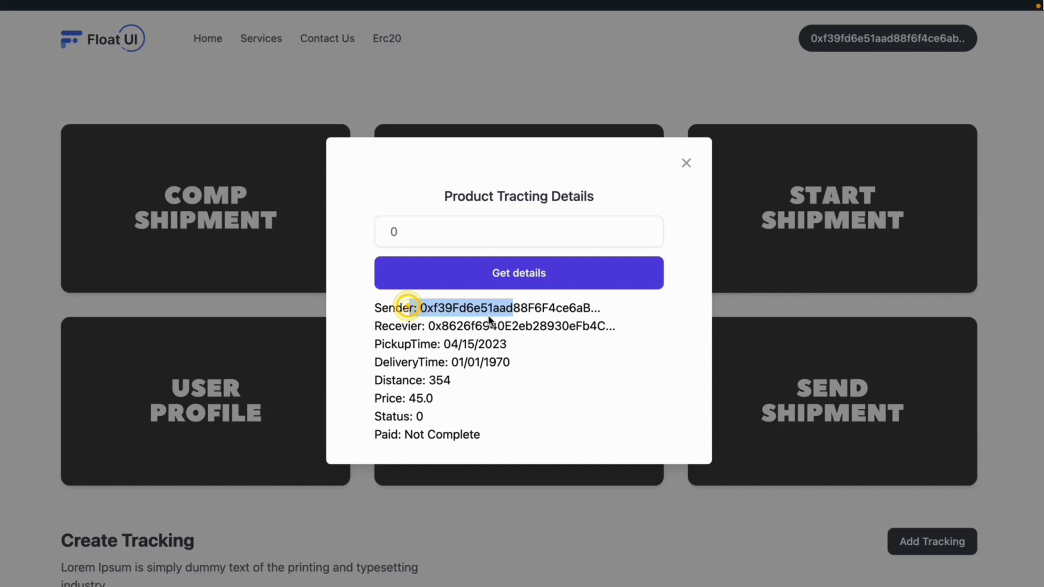
{"action": "left_click_drag", "start_coordinate": [612, 327], "coordinate": [427, 327]}
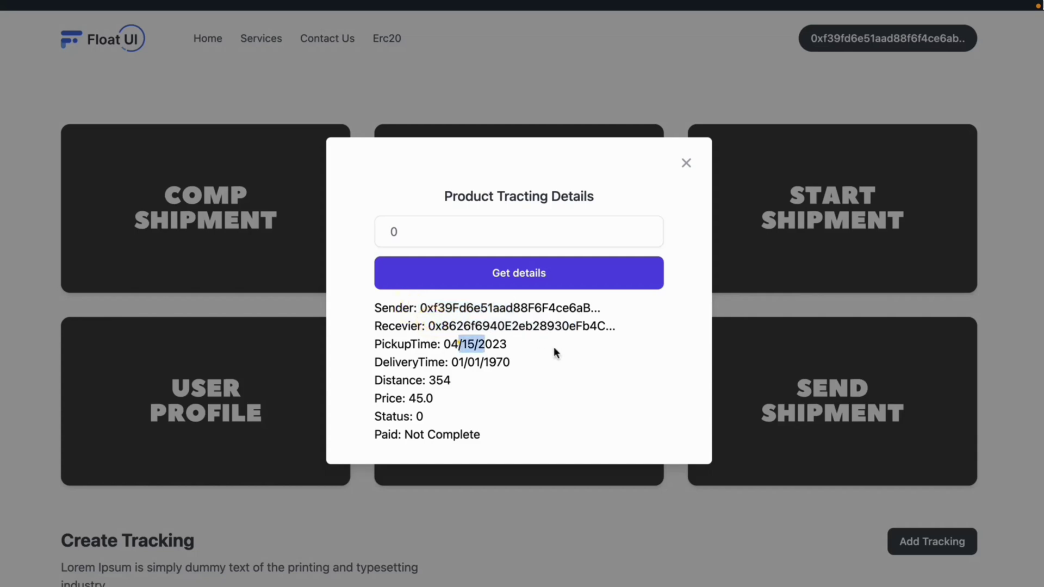
{"action": "left_click_drag", "start_coordinate": [557, 353], "coordinate": [470, 435]}
{"action": "left_click", "coordinate": [649, 227]}
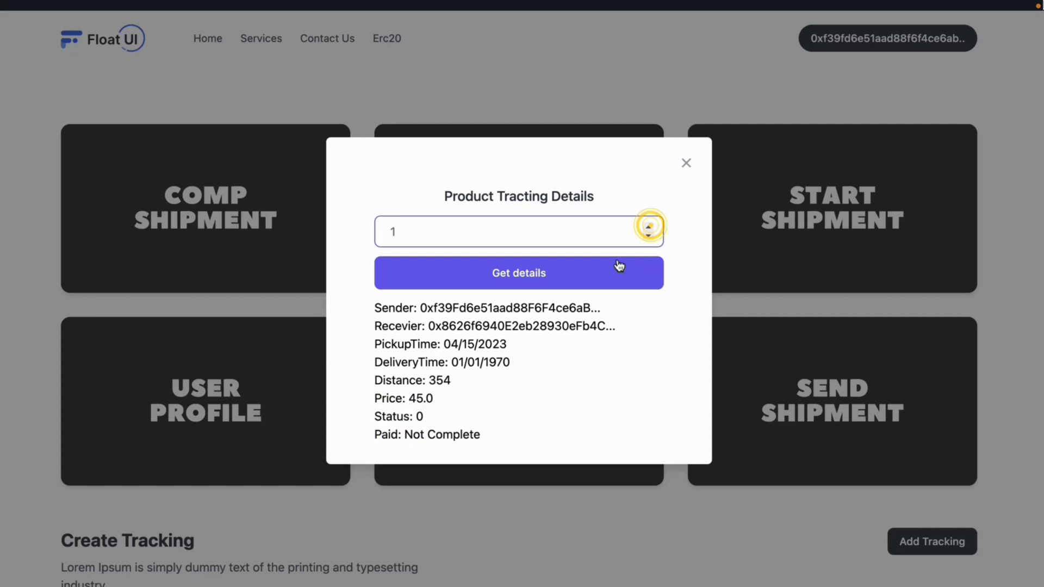
{"action": "left_click", "coordinate": [620, 267]}
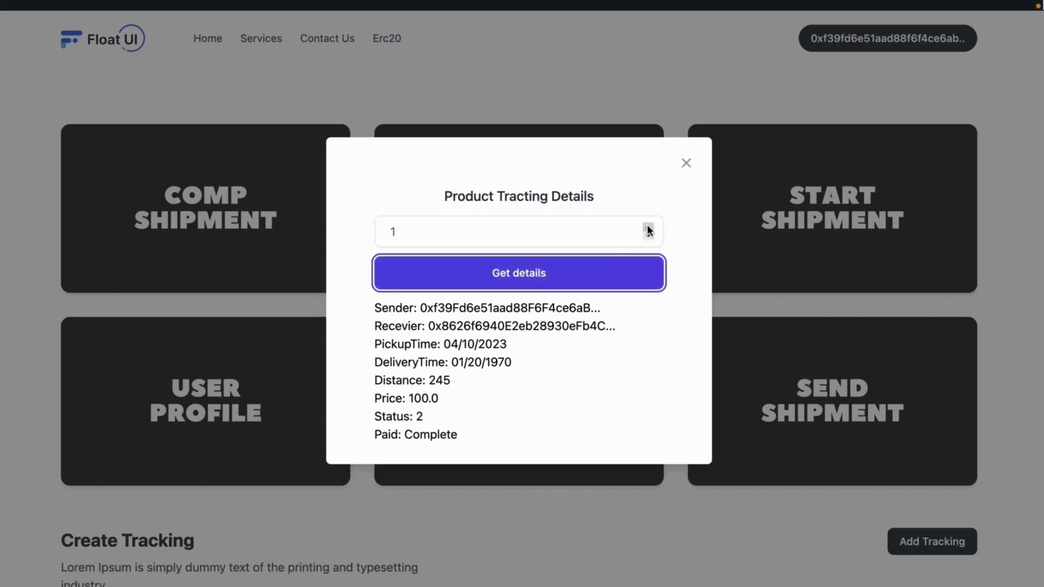
{"action": "left_click", "coordinate": [649, 226]}
{"action": "left_click", "coordinate": [625, 269]}
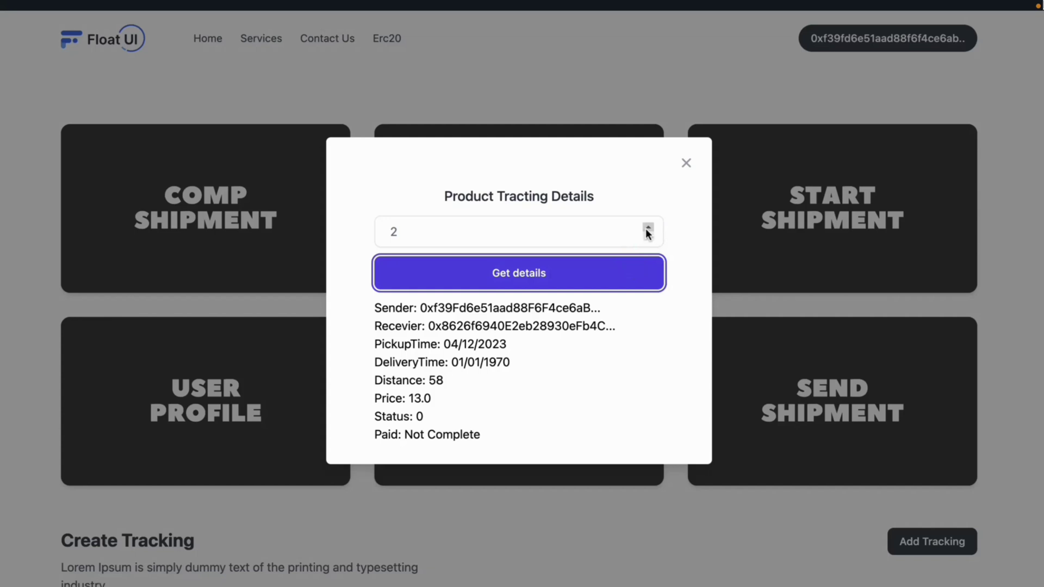
{"action": "left_click", "coordinate": [649, 227]}
{"action": "left_click", "coordinate": [624, 273]}
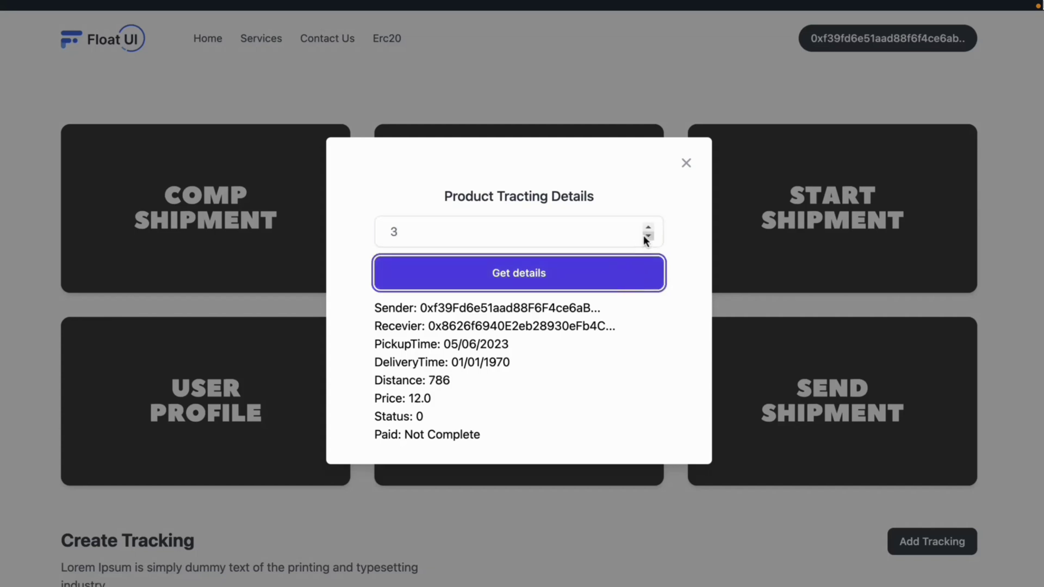
{"action": "left_click", "coordinate": [648, 228]}
{"action": "left_click", "coordinate": [625, 272]}
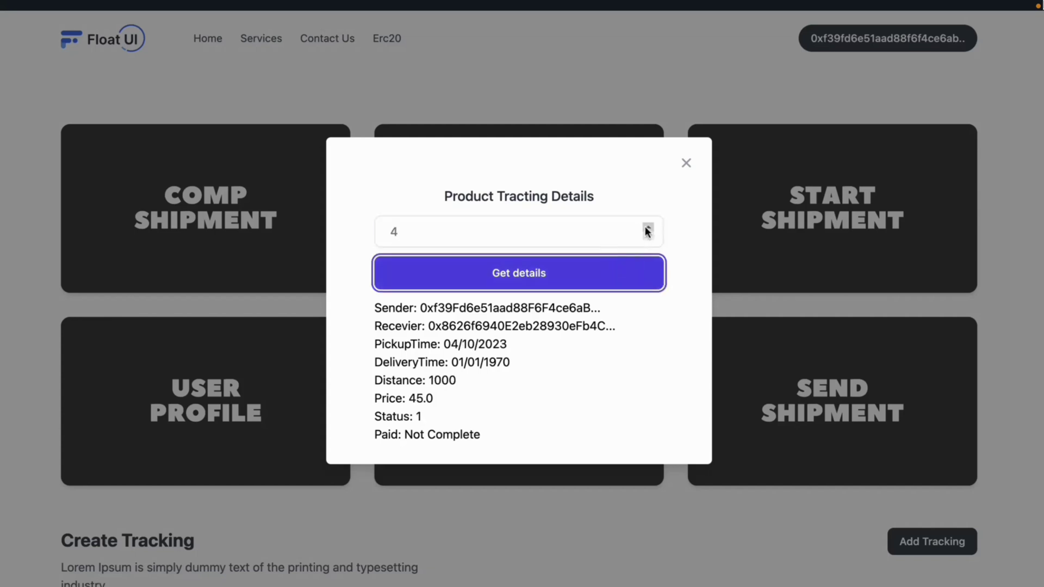
{"action": "left_click", "coordinate": [648, 227]}
{"action": "left_click", "coordinate": [629, 270]}
{"action": "left_click", "coordinate": [684, 162]}
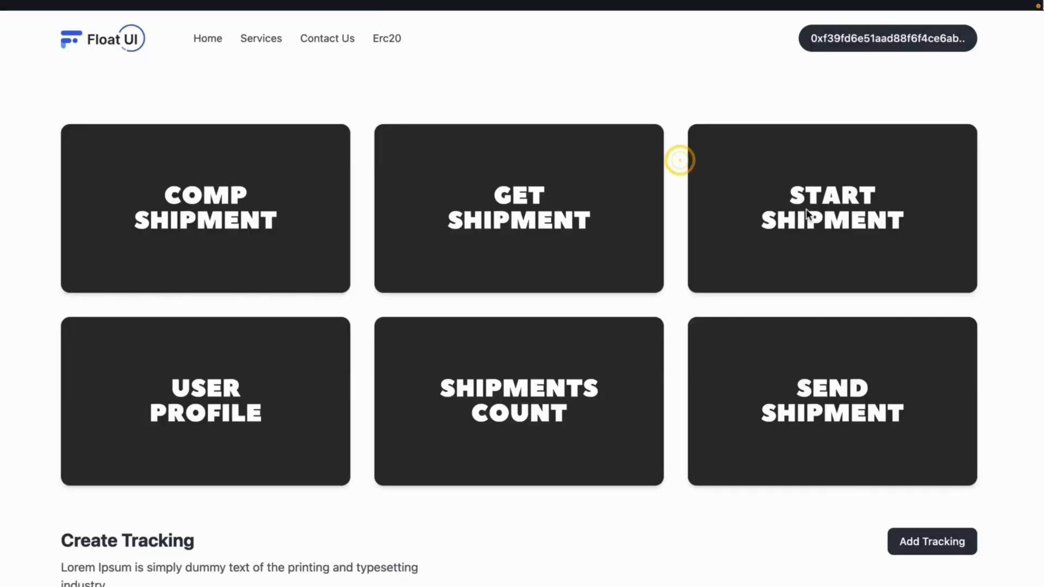
Open and close Start Shipment, then scroll through the tracking table and back to Create Tracking.
{"action": "left_click", "coordinate": [808, 213]}
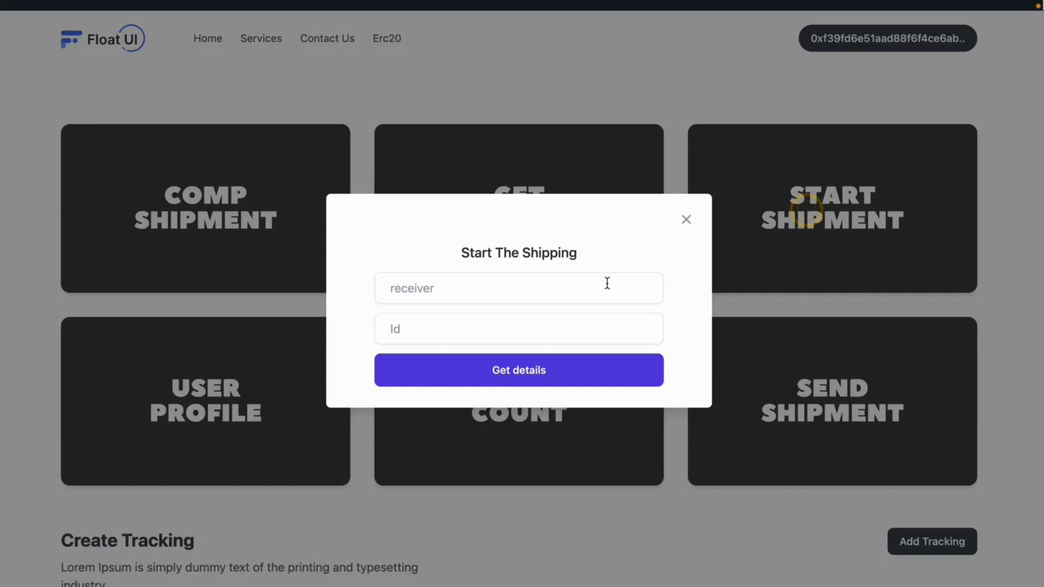
{"action": "left_click", "coordinate": [687, 221]}
{"action": "scroll", "coordinate": [838, 276], "scroll_direction": "down", "scroll_amount": 3}
{"action": "scroll", "coordinate": [838, 278], "scroll_direction": "down", "scroll_amount": 5}
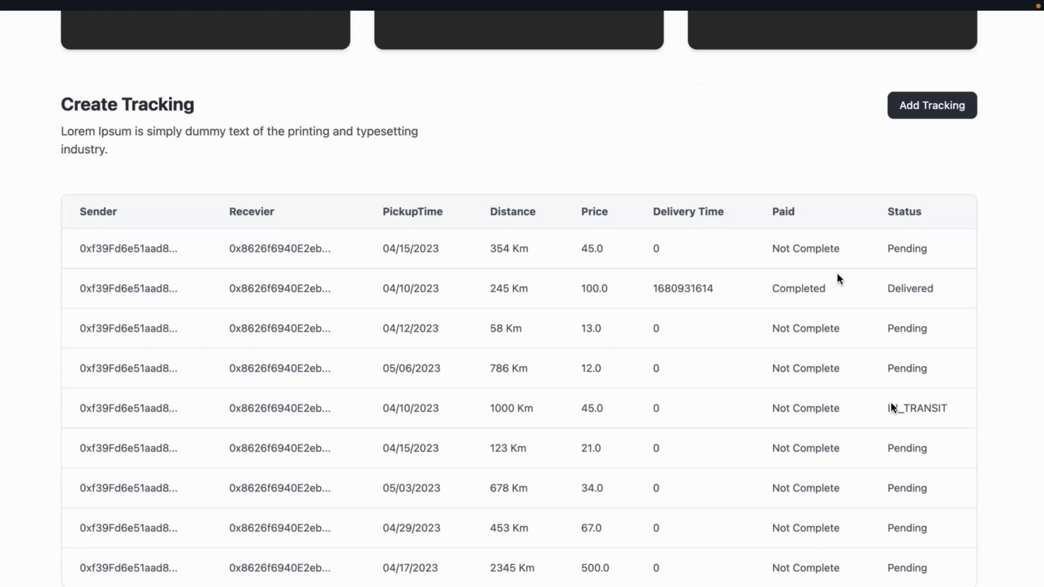
{"action": "scroll", "coordinate": [869, 254], "scroll_direction": "down", "scroll_amount": 2}
{"action": "scroll", "coordinate": [869, 250], "scroll_direction": "up", "scroll_amount": 5}
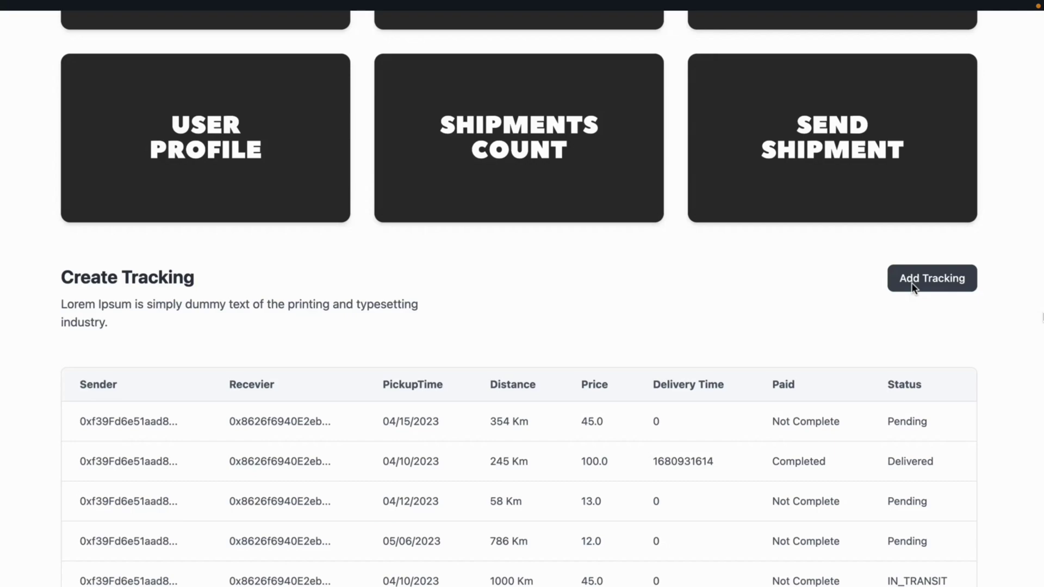
Open the create-shipment form and its pickup-date calendar, then dismiss both without entering anything.
{"action": "left_click", "coordinate": [911, 283]}
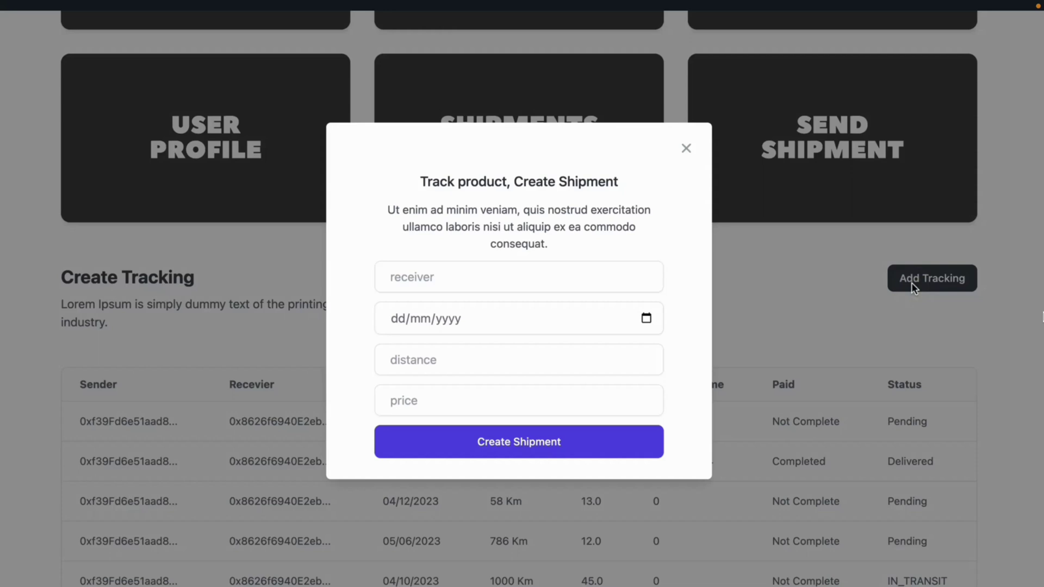
{"action": "left_click", "coordinate": [646, 318]}
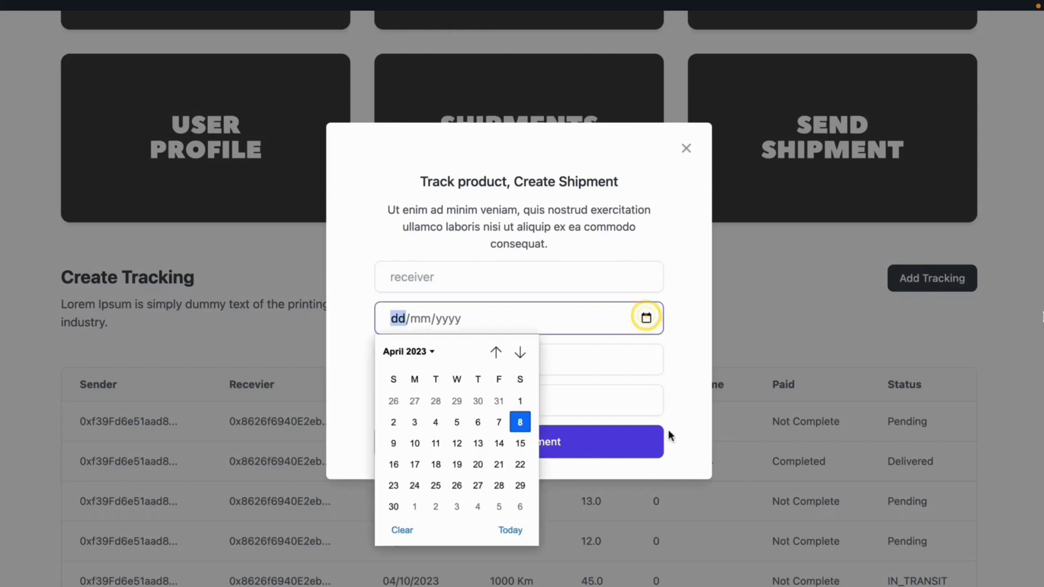
{"action": "left_click", "coordinate": [686, 149]}
{"action": "left_click", "coordinate": [686, 149]}
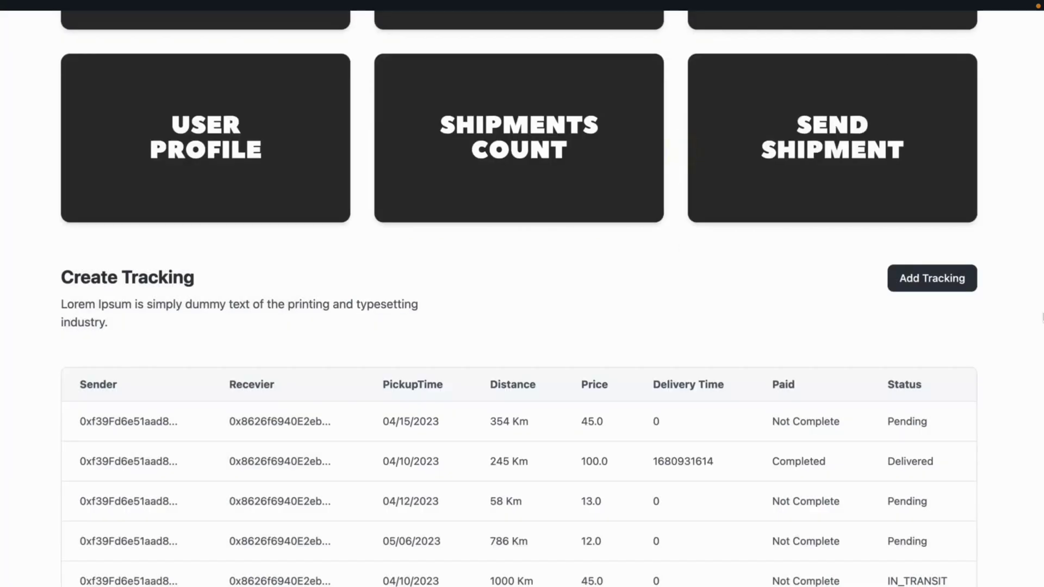
Copy Account 3's address in MetaMask, switch back to Account 2, and return to the table.
{"action": "key", "text": "alt+shift+m"}
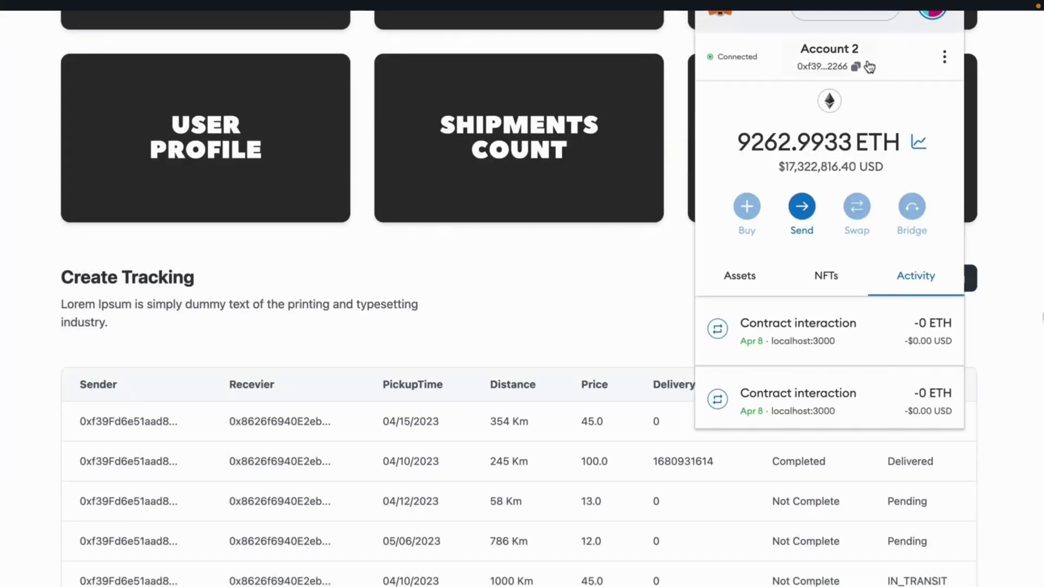
{"action": "left_click", "coordinate": [932, 15]}
{"action": "left_click", "coordinate": [932, 129]}
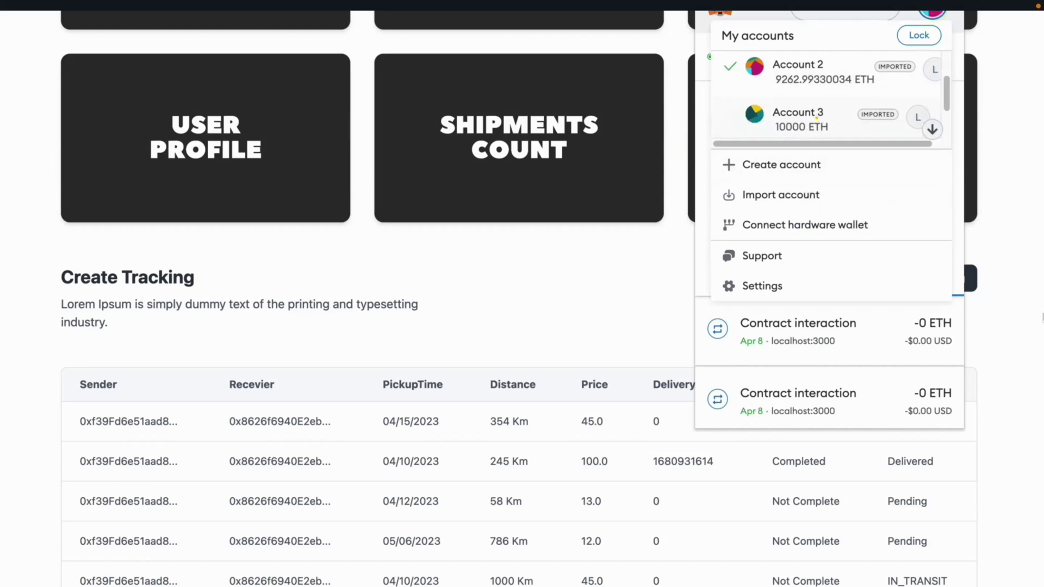
{"action": "left_click", "coordinate": [931, 126]}
{"action": "left_click", "coordinate": [855, 68]}
{"action": "left_click", "coordinate": [933, 15]}
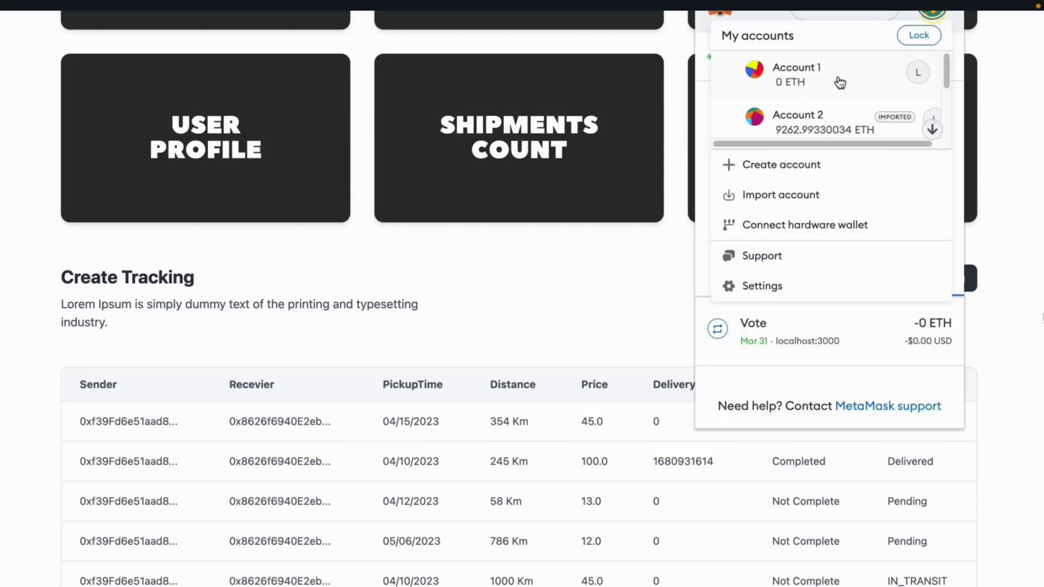
{"action": "left_click", "coordinate": [815, 112]}
{"action": "left_click", "coordinate": [607, 279]}
{"action": "scroll", "coordinate": [607, 277], "scroll_direction": "down", "scroll_amount": 4}
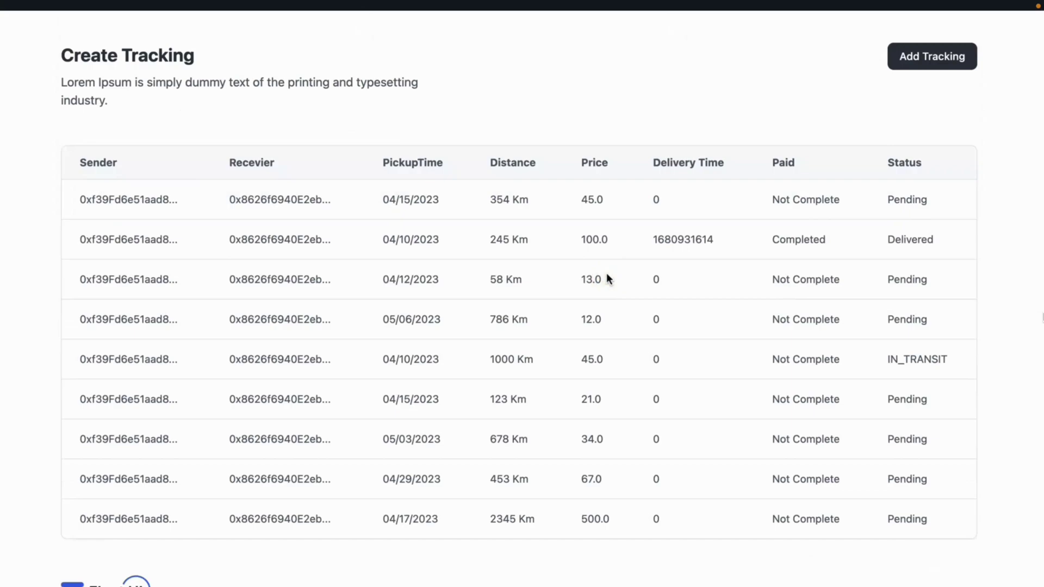
Start a new shipment with the pasted receiver address and pickup date 27/04/2023.
{"action": "left_click", "coordinate": [966, 57]}
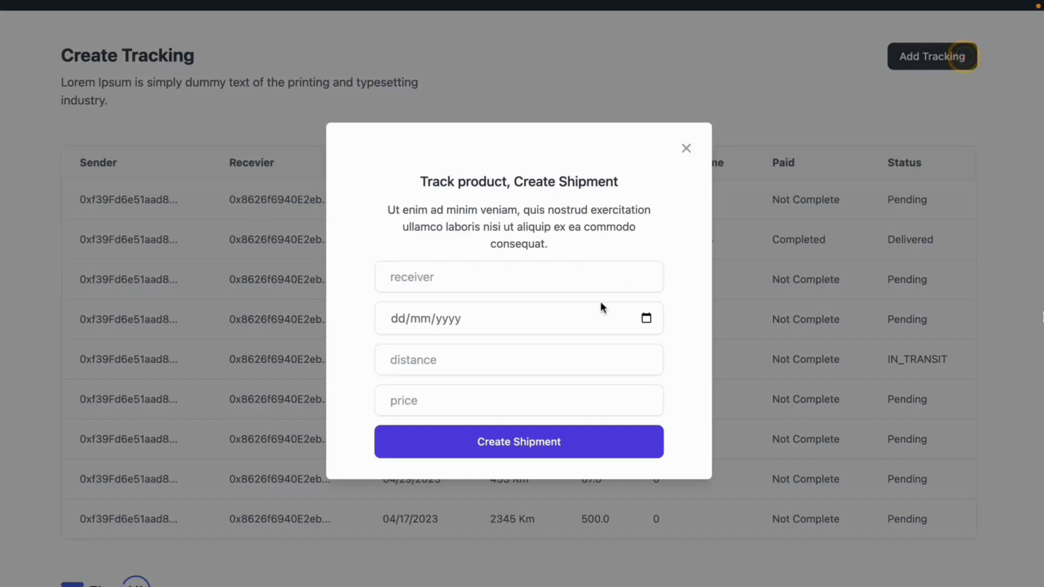
{"action": "left_click", "coordinate": [585, 279]}
{"action": "key", "text": "ctrl+v"}
{"action": "left_click", "coordinate": [646, 319]}
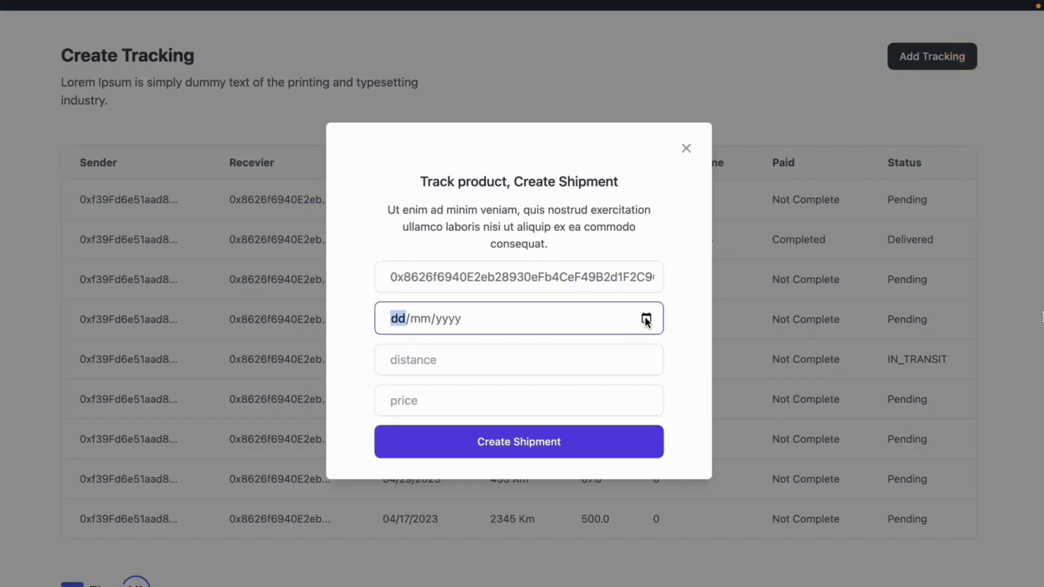
{"action": "left_click", "coordinate": [477, 485]}
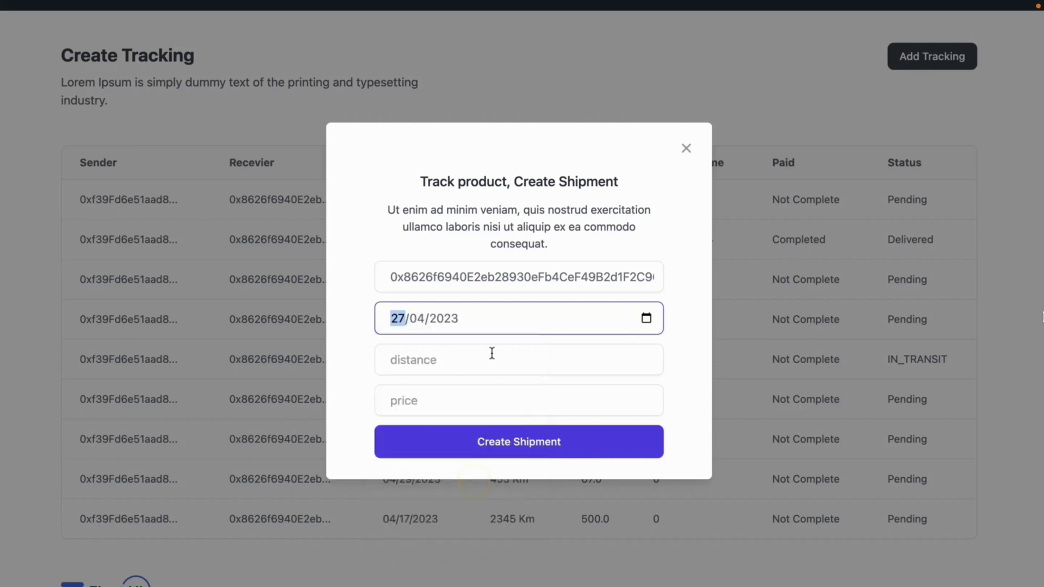
Enter distance 1234 and price 56, submit, and approve the 56 ETH transaction.
{"action": "left_click", "coordinate": [492, 353]}
{"action": "type", "text": "1234"}
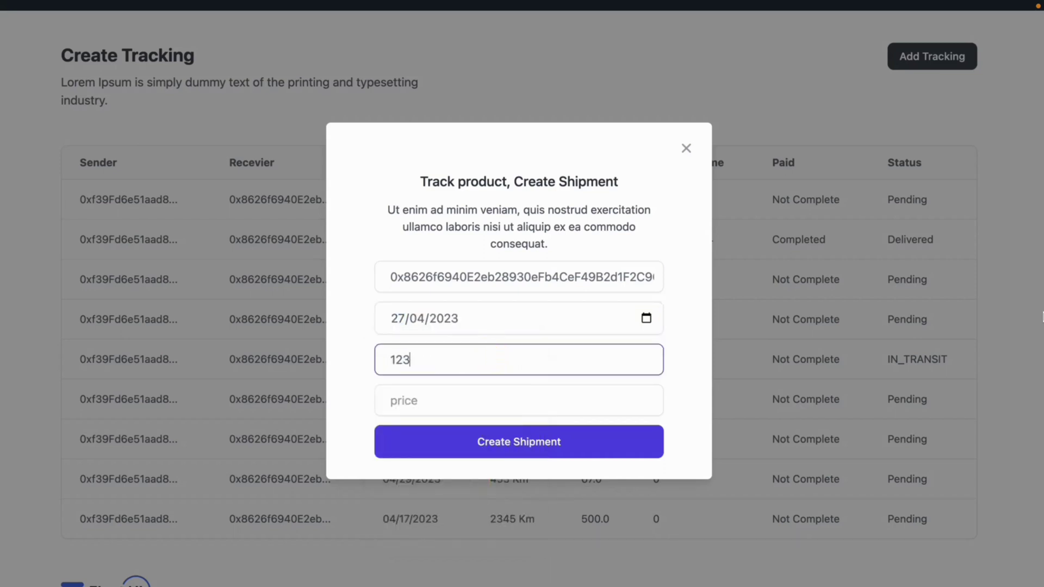
{"action": "left_click", "coordinate": [476, 405]}
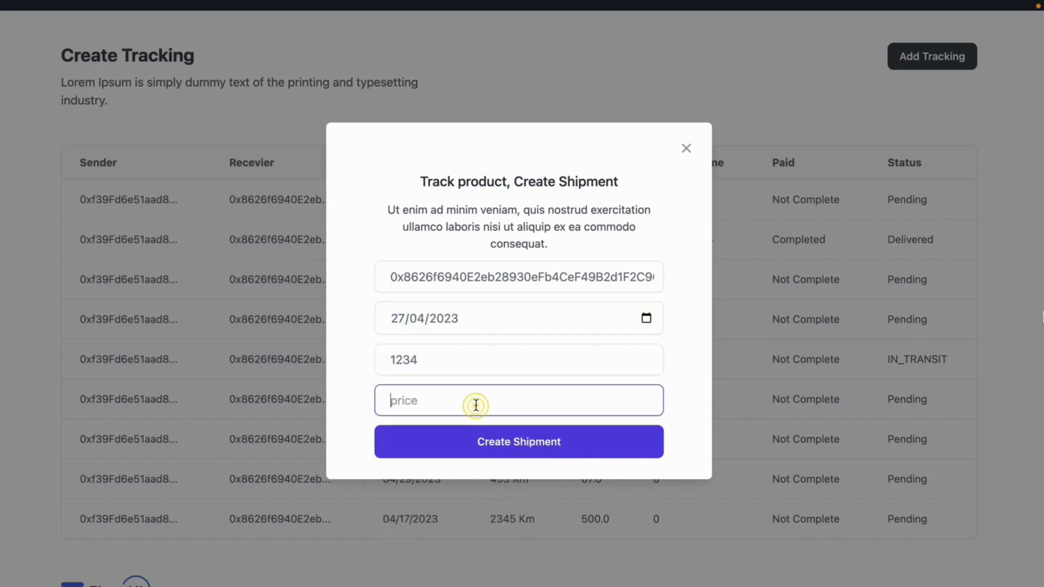
{"action": "type", "text": "56"}
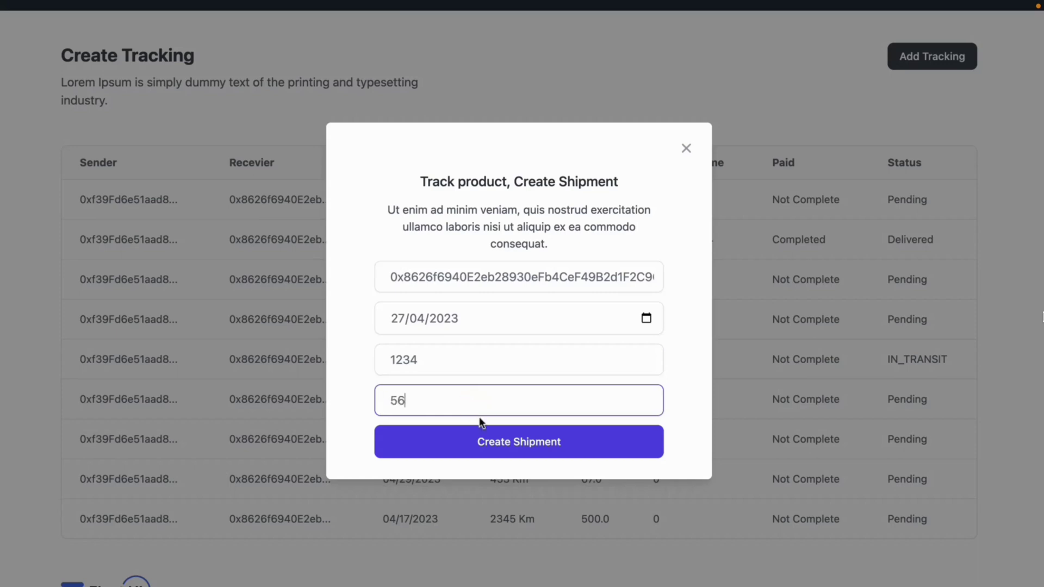
{"action": "left_click", "coordinate": [492, 443]}
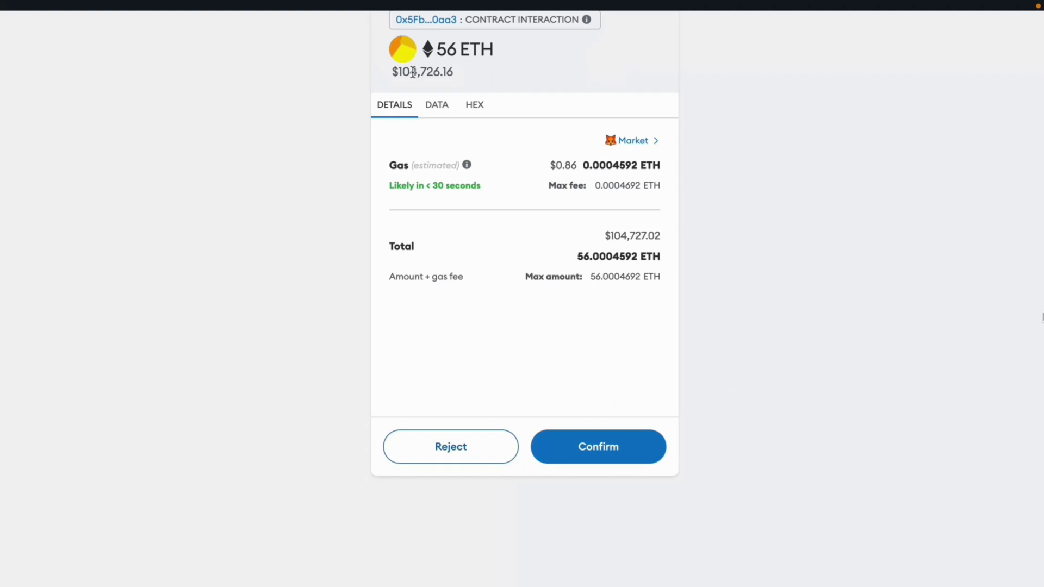
{"action": "left_click", "coordinate": [616, 444]}
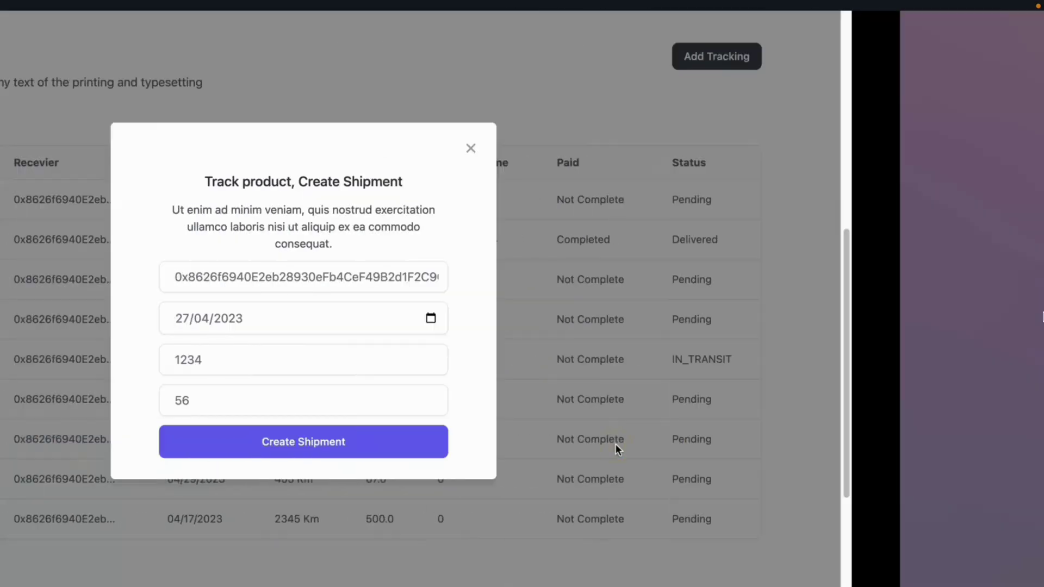
Verify the new 1234 Km, 56.0 row reads Pending, then open the Get Shipment lookup.
{"action": "scroll", "coordinate": [684, 263], "scroll_direction": "down", "scroll_amount": 6}
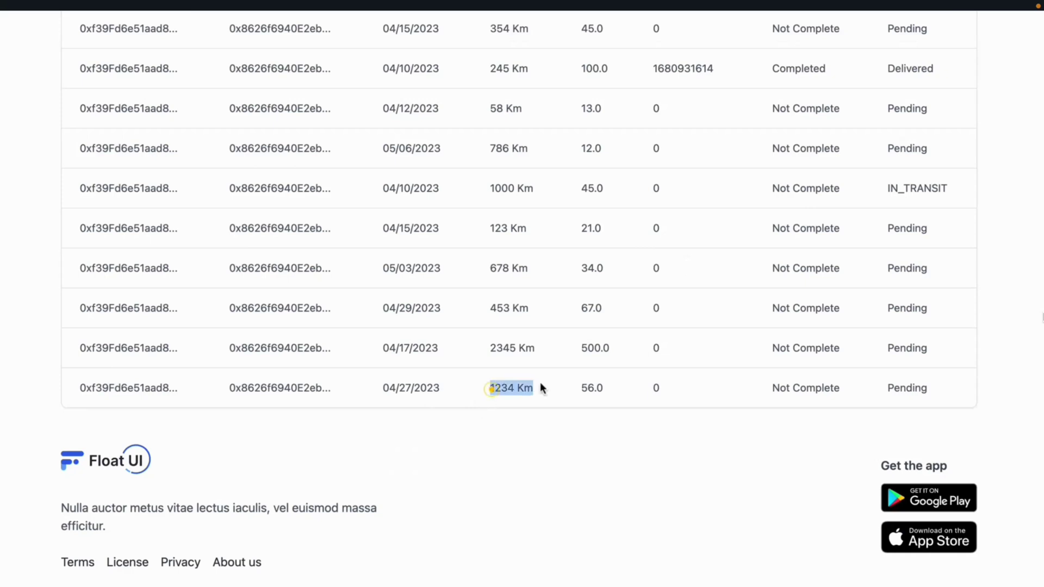
{"action": "left_click_drag", "start_coordinate": [581, 388], "coordinate": [661, 387]}
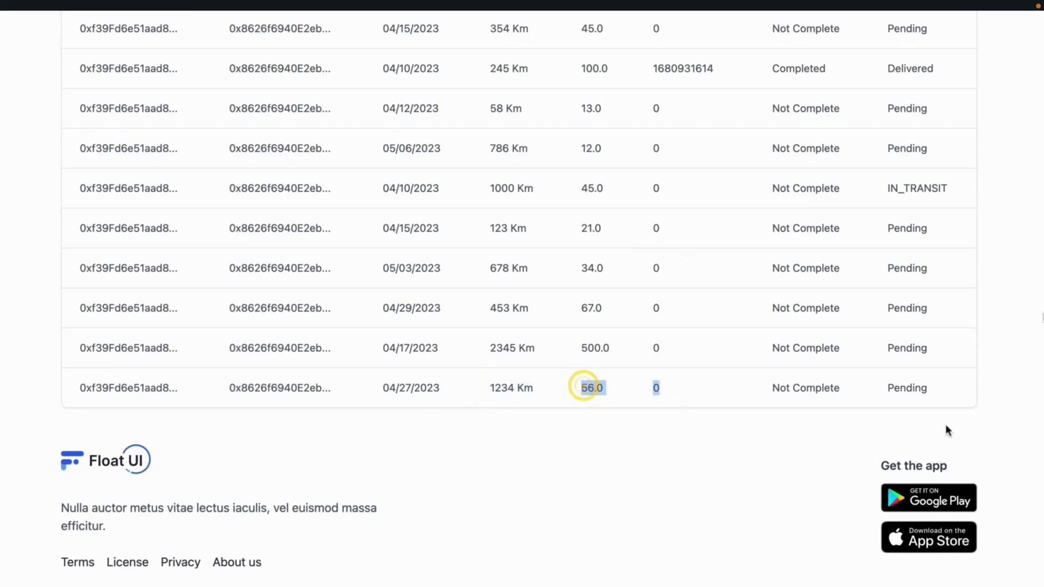
{"action": "double_click", "coordinate": [893, 388]}
{"action": "scroll", "coordinate": [632, 388], "scroll_direction": "up", "scroll_amount": 2}
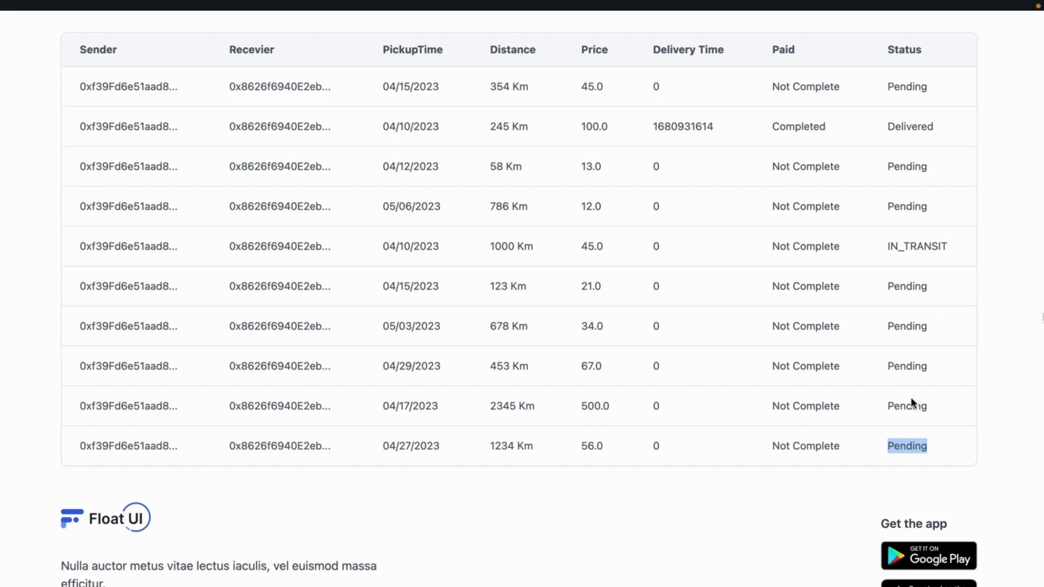
{"action": "left_click", "coordinate": [916, 451]}
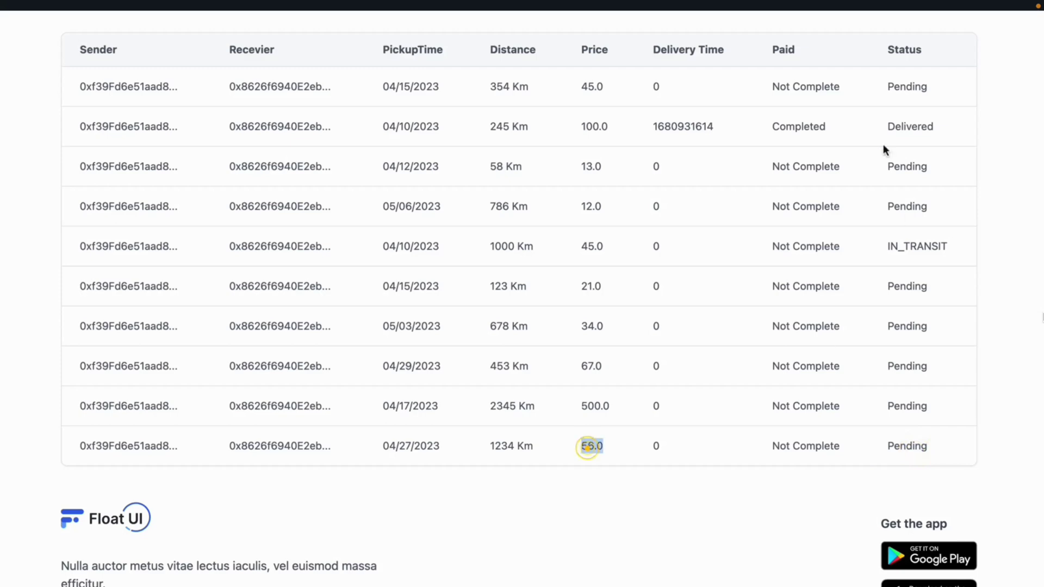
{"action": "scroll", "coordinate": [634, 127], "scroll_direction": "up", "scroll_amount": 10}
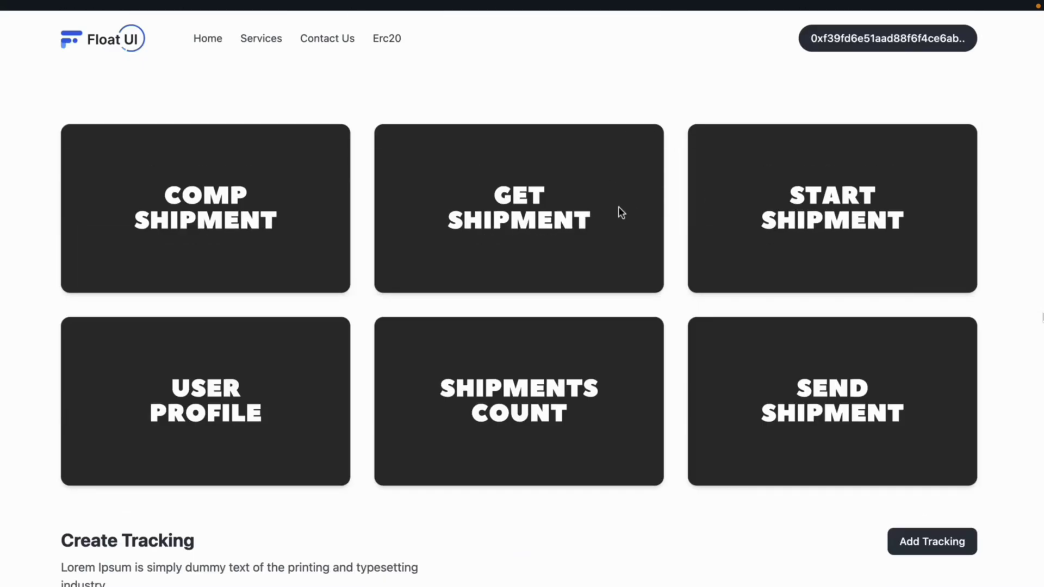
{"action": "left_click", "coordinate": [619, 207]}
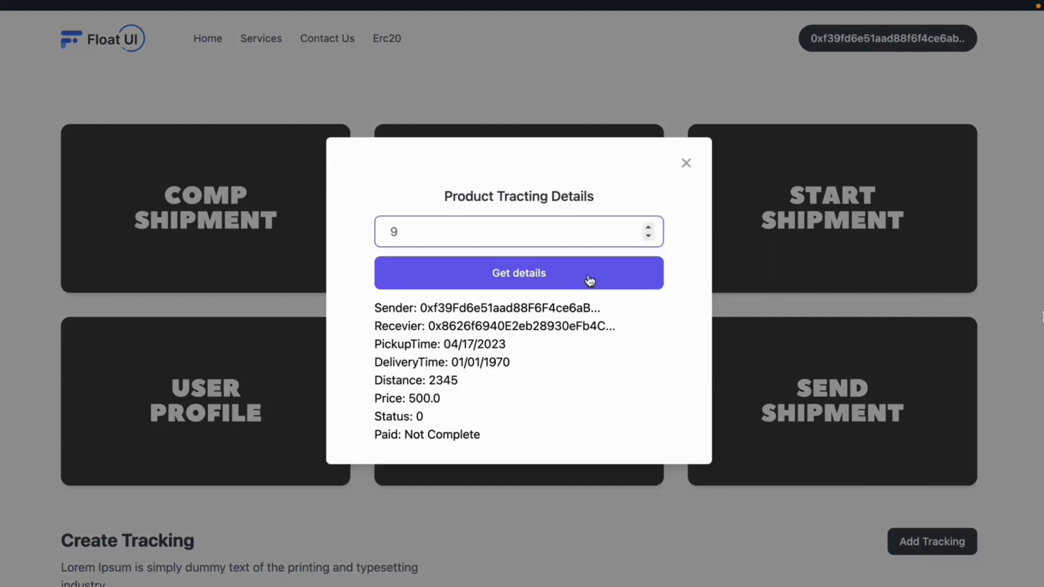
Fetch shipment 9's details, check its 1234 distance, and close the lookup.
{"action": "left_click", "coordinate": [589, 273]}
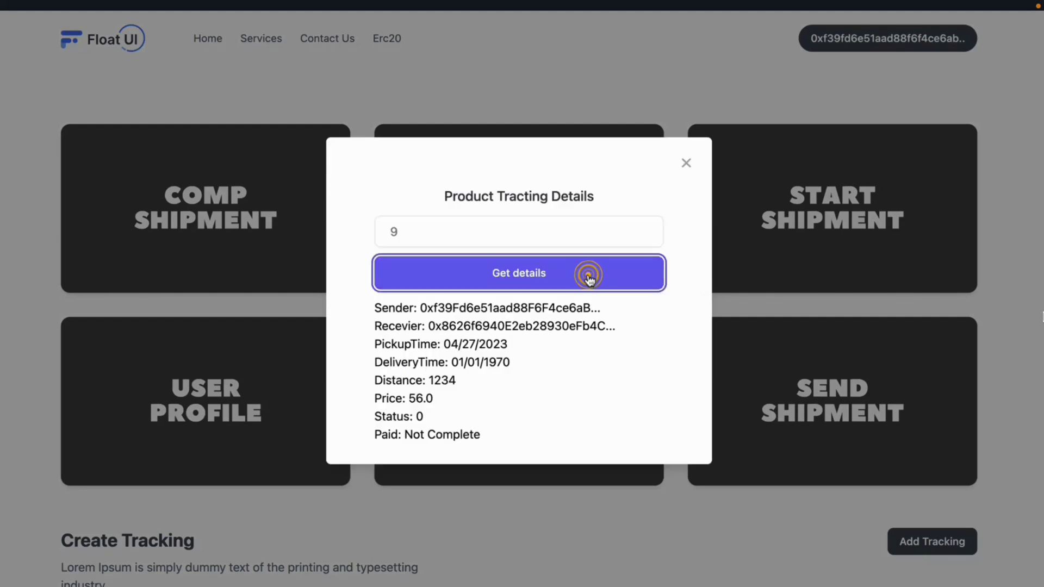
{"action": "left_click_drag", "start_coordinate": [425, 379], "coordinate": [447, 385]}
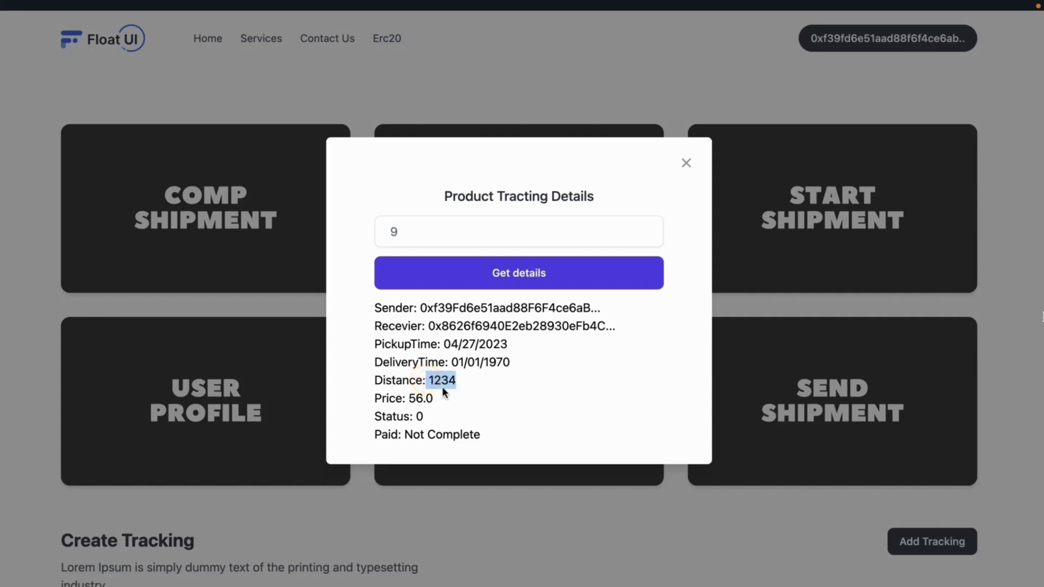
{"action": "left_click", "coordinate": [571, 96]}
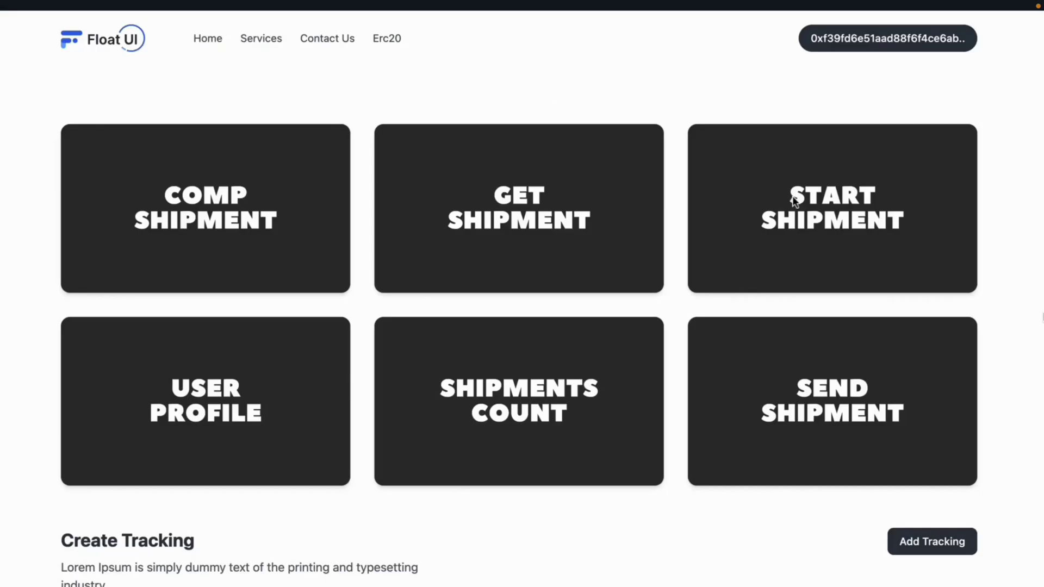
Start shipment 9 for the pasted receiver address and approve the transaction in MetaMask.
{"action": "left_click", "coordinate": [794, 198]}
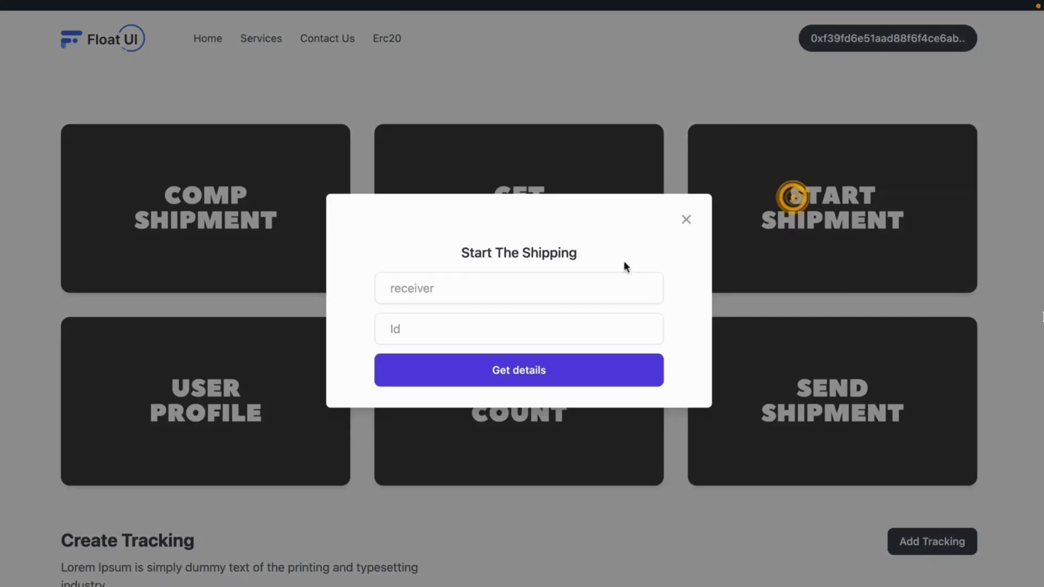
{"action": "left_click", "coordinate": [554, 294]}
{"action": "type", "text": "0x8626f6940E2eb28930eFb4CeF49B2d1F2C9C1199"}
{"action": "left_click", "coordinate": [490, 329]}
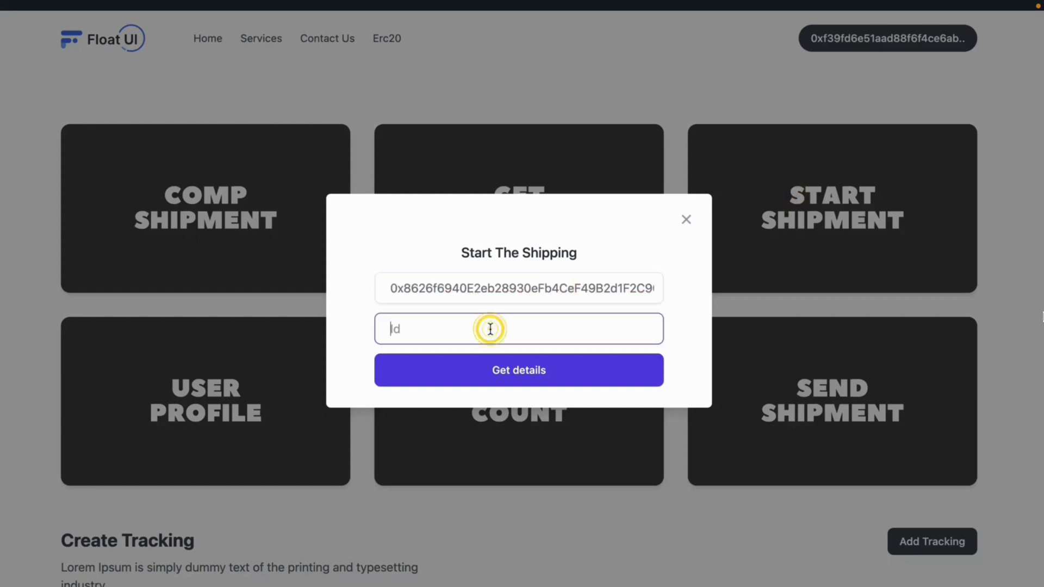
{"action": "type", "text": "9"}
{"action": "left_click", "coordinate": [484, 375]}
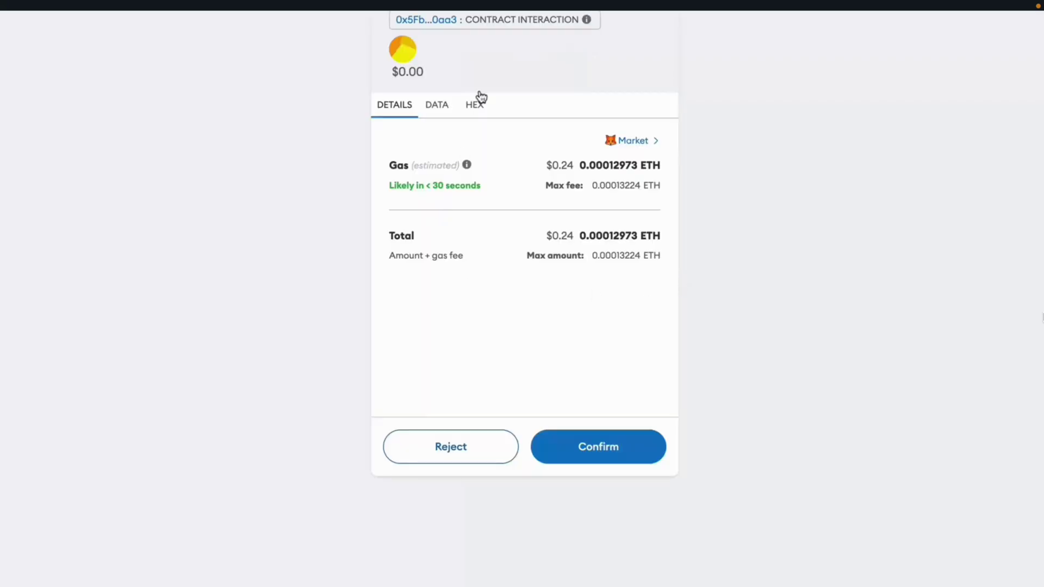
{"action": "left_click", "coordinate": [635, 455]}
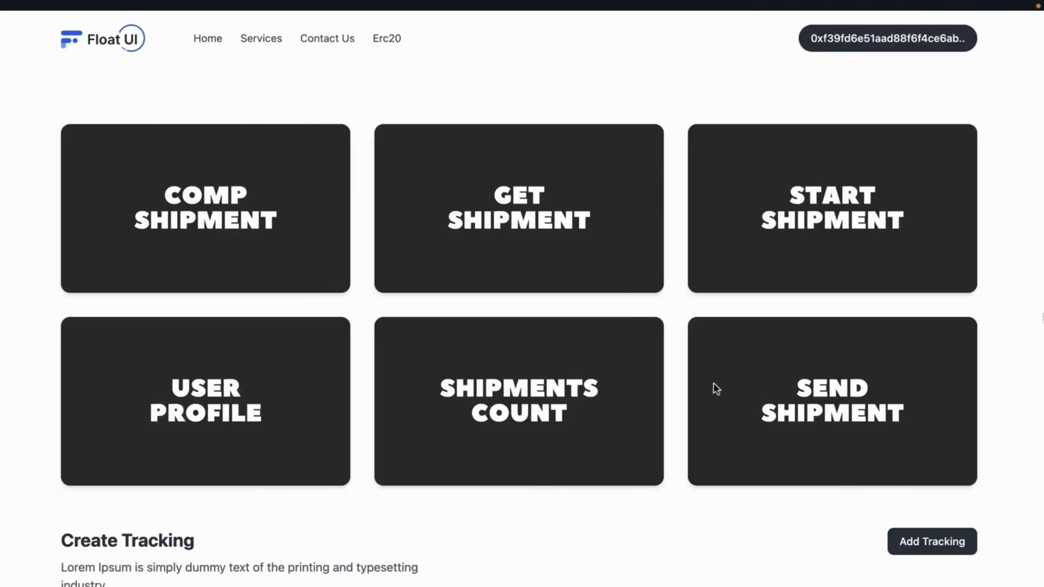
Check that shipment 9's row in the table now reads IN_TRANSIT.
{"action": "scroll", "coordinate": [713, 383], "scroll_direction": "down", "scroll_amount": 9}
{"action": "scroll", "coordinate": [714, 387], "scroll_direction": "down", "scroll_amount": 5}
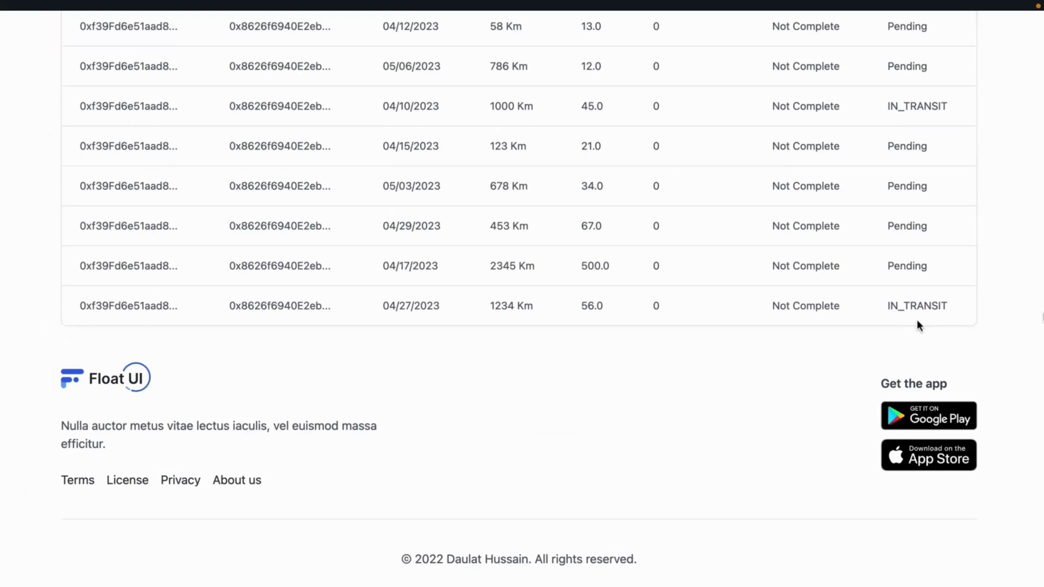
{"action": "left_click_drag", "start_coordinate": [883, 304], "coordinate": [949, 300]}
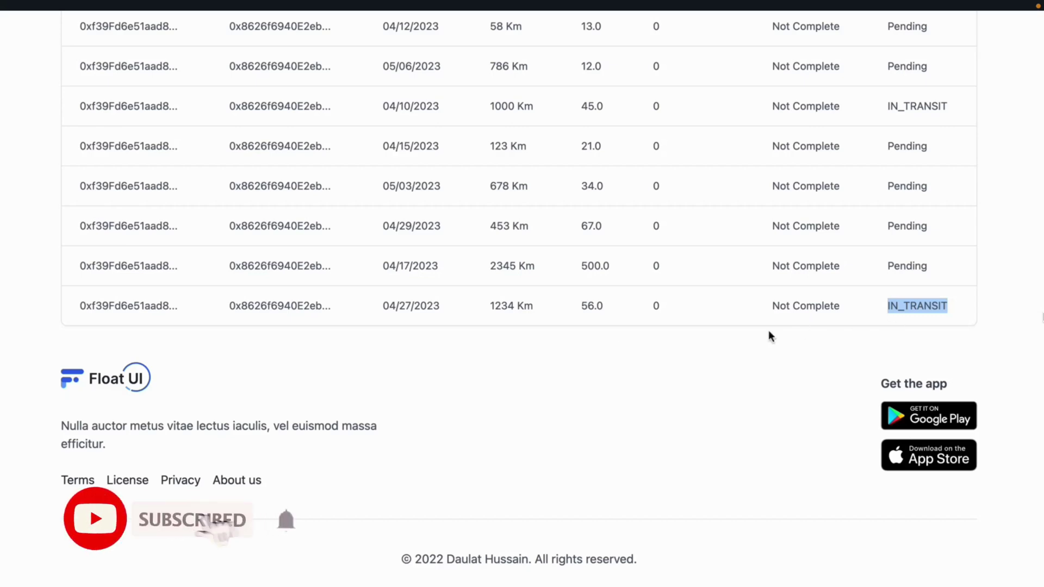
{"action": "scroll", "coordinate": [769, 333], "scroll_direction": "up", "scroll_amount": 15}
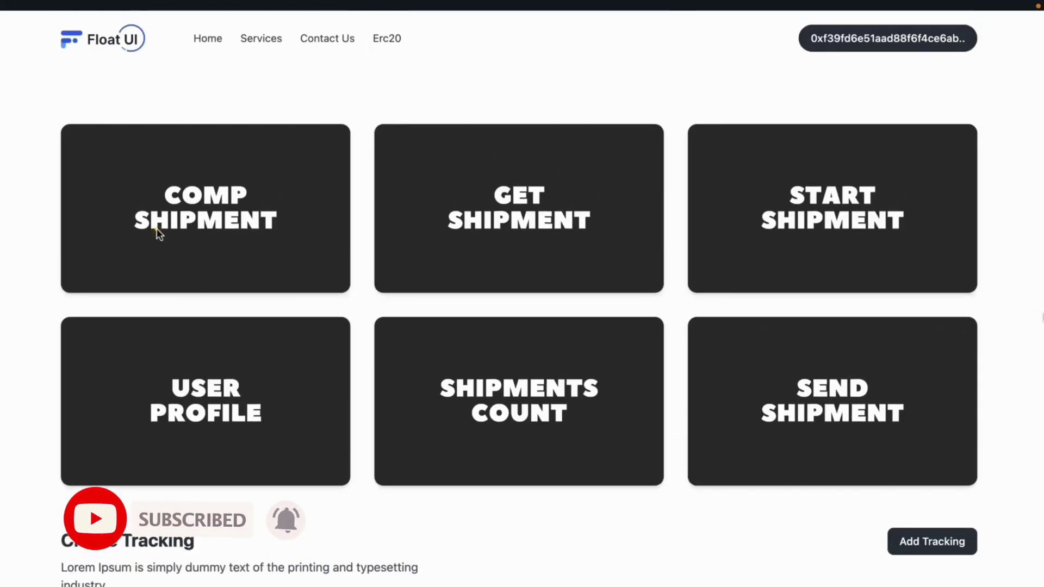
Submit a status change completing shipment 9 for the pasted receiver address.
{"action": "left_click", "coordinate": [156, 232]}
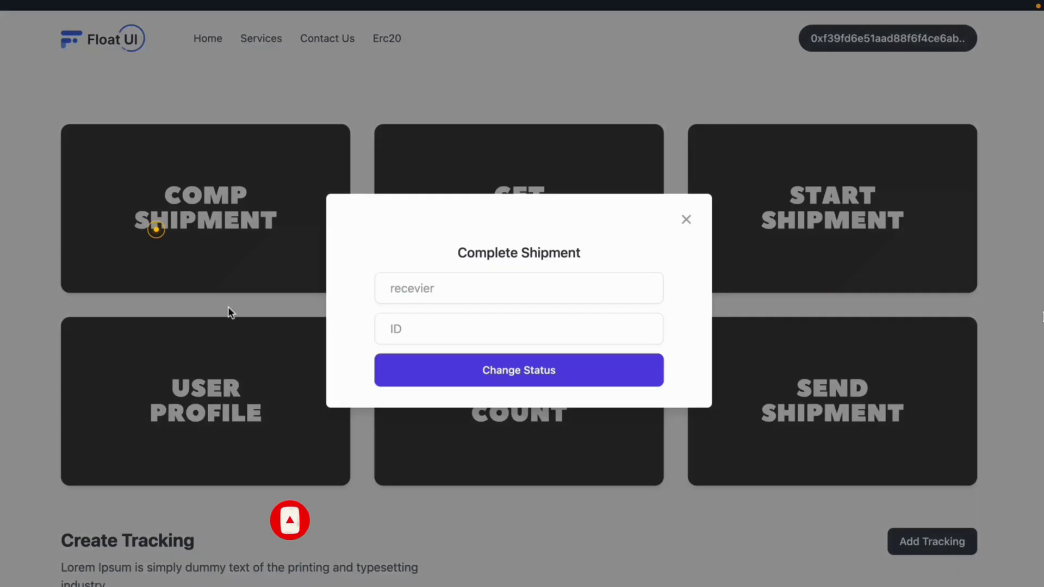
{"action": "left_click", "coordinate": [474, 294]}
{"action": "key", "text": "super+v"}
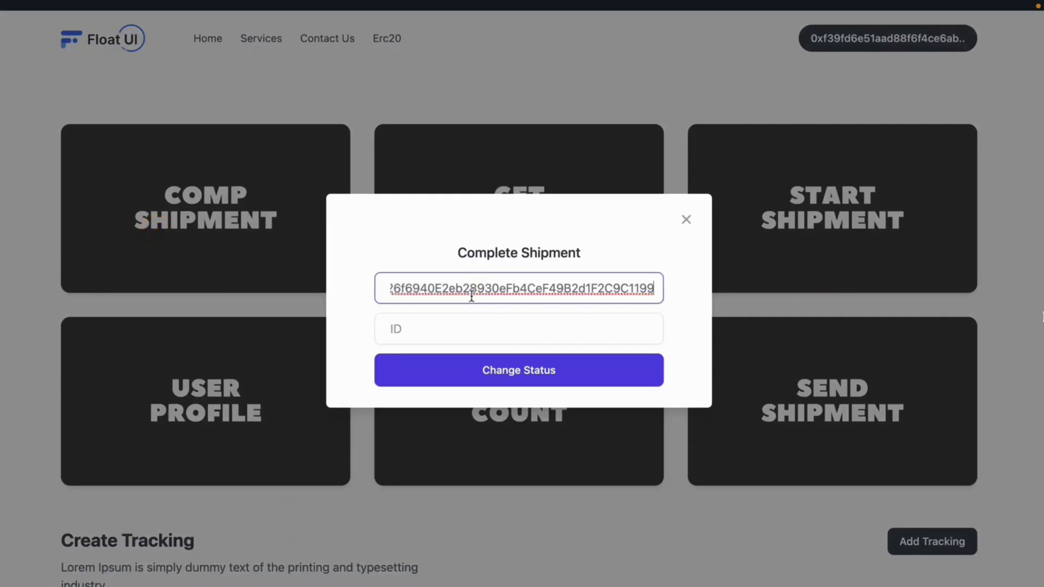
{"action": "left_click_drag", "start_coordinate": [486, 269], "coordinate": [541, 338]}
{"action": "left_click", "coordinate": [542, 338]}
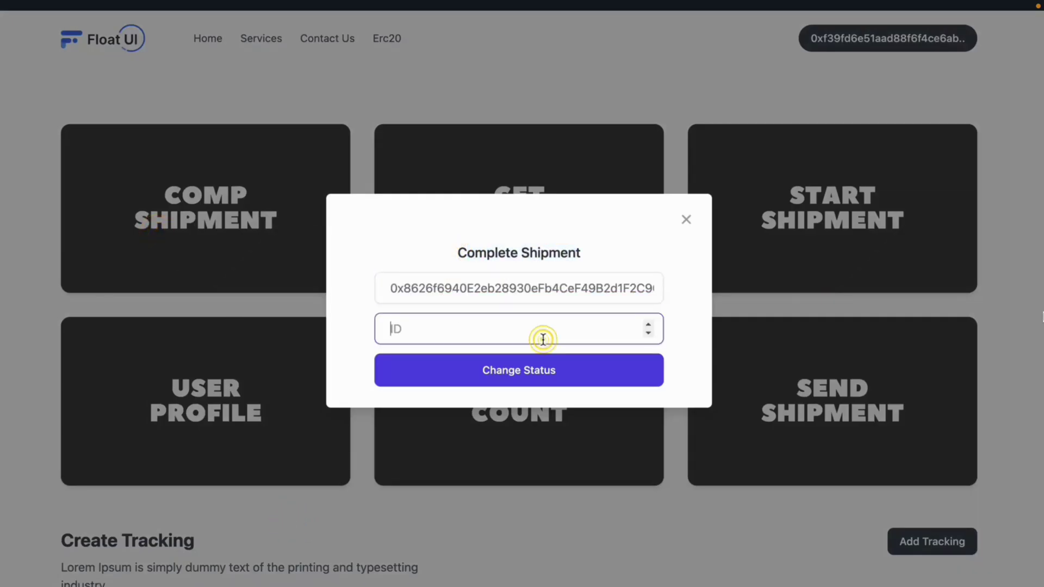
{"action": "type", "text": "9"}
{"action": "left_click", "coordinate": [489, 371]}
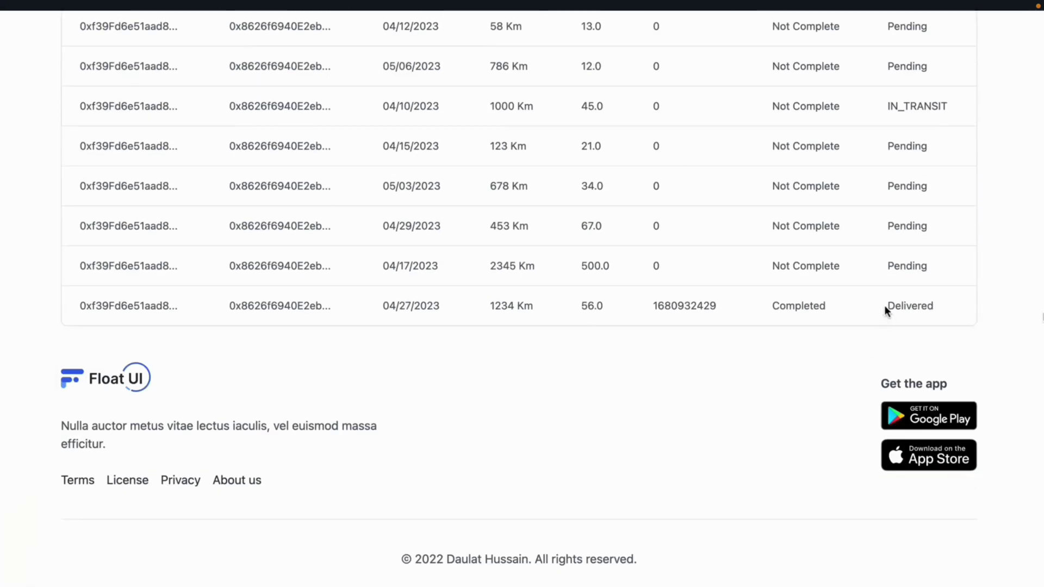
{"action": "left_click", "coordinate": [885, 308]}
{"action": "double_click", "coordinate": [663, 307]}
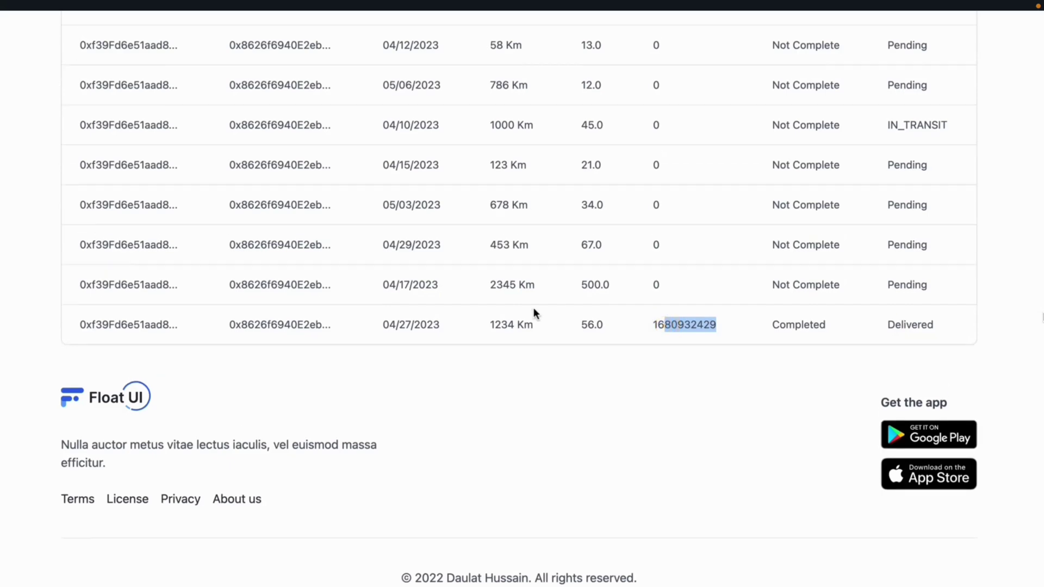
{"action": "scroll", "coordinate": [533, 308], "scroll_direction": "up", "scroll_amount": 3}
{"action": "scroll", "coordinate": [533, 311], "scroll_direction": "up", "scroll_amount": 10}
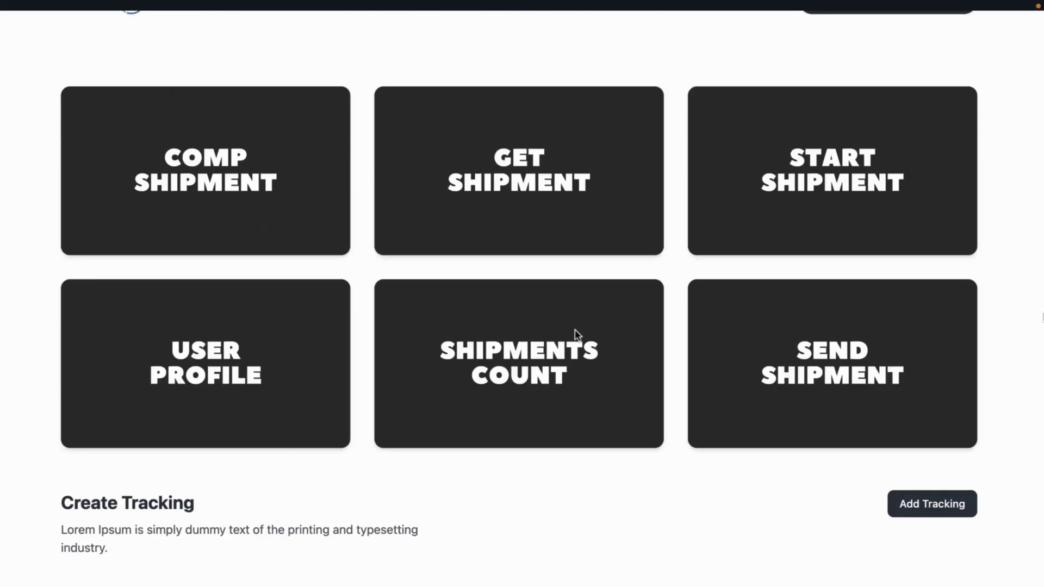
Open the developer tools via Inspect for a mobile preview of the page.
{"action": "scroll", "coordinate": [577, 334], "scroll_direction": "up", "scroll_amount": 2}
{"action": "right_click", "coordinate": [694, 60]}
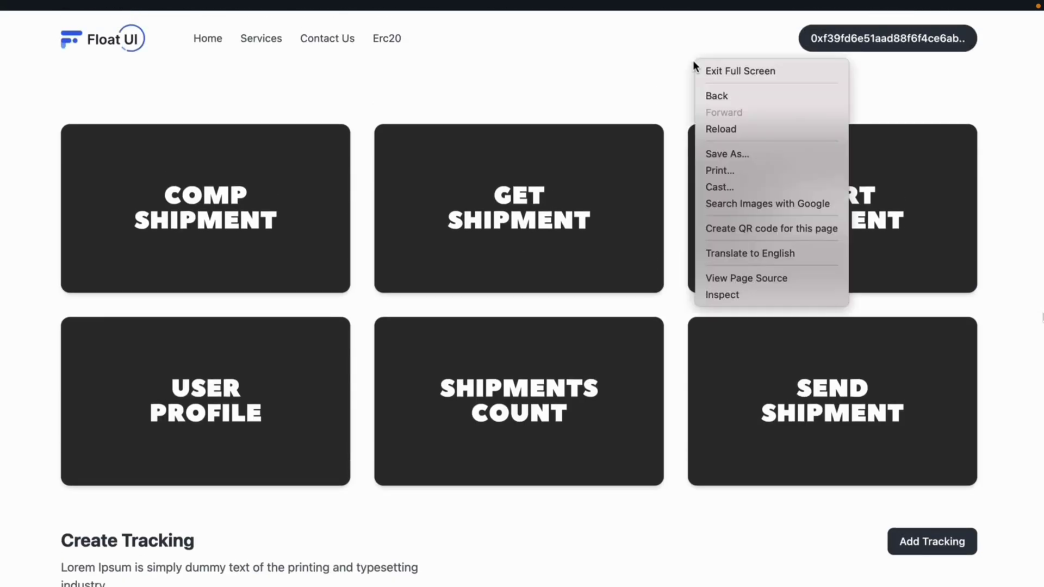
{"action": "left_click", "coordinate": [740, 294]}
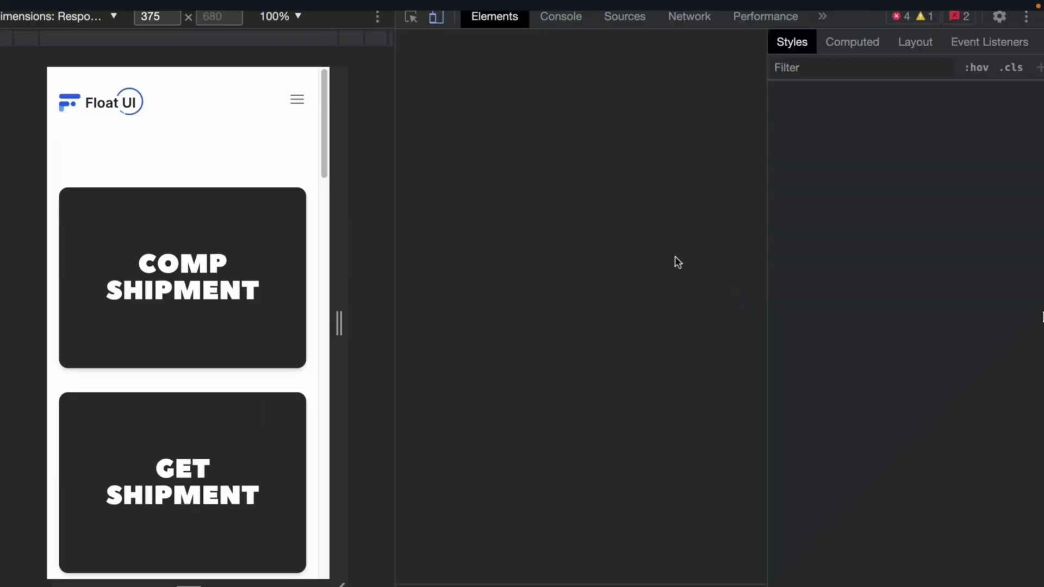
At 320 px, scroll the cards, open and close Add Tracking, and swipe to the Delivery Time and Paid columns.
{"action": "scroll", "coordinate": [422, 244], "scroll_direction": "down", "scroll_amount": 11}
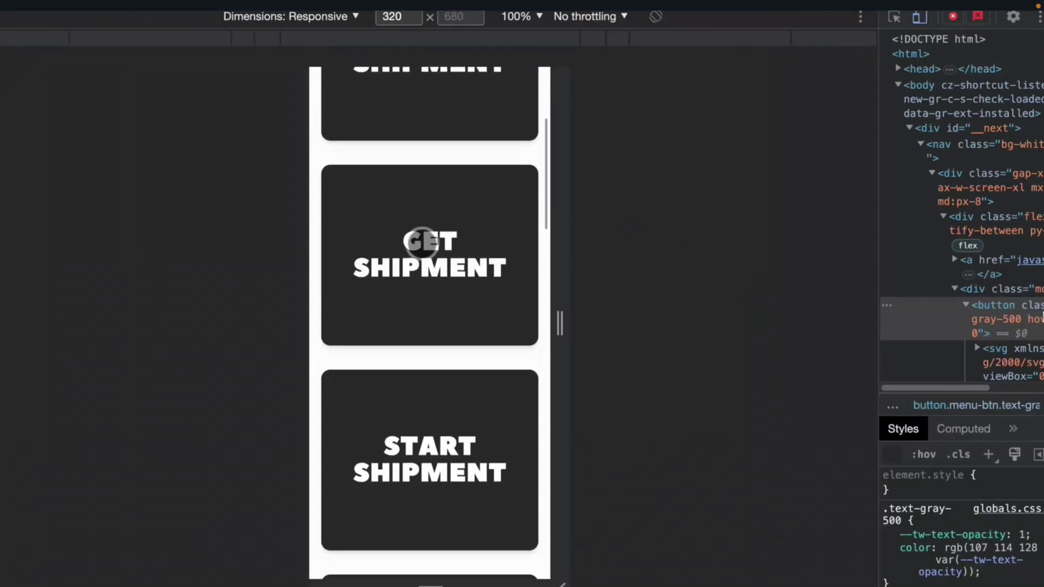
{"action": "scroll", "coordinate": [422, 244], "scroll_direction": "down", "scroll_amount": 11}
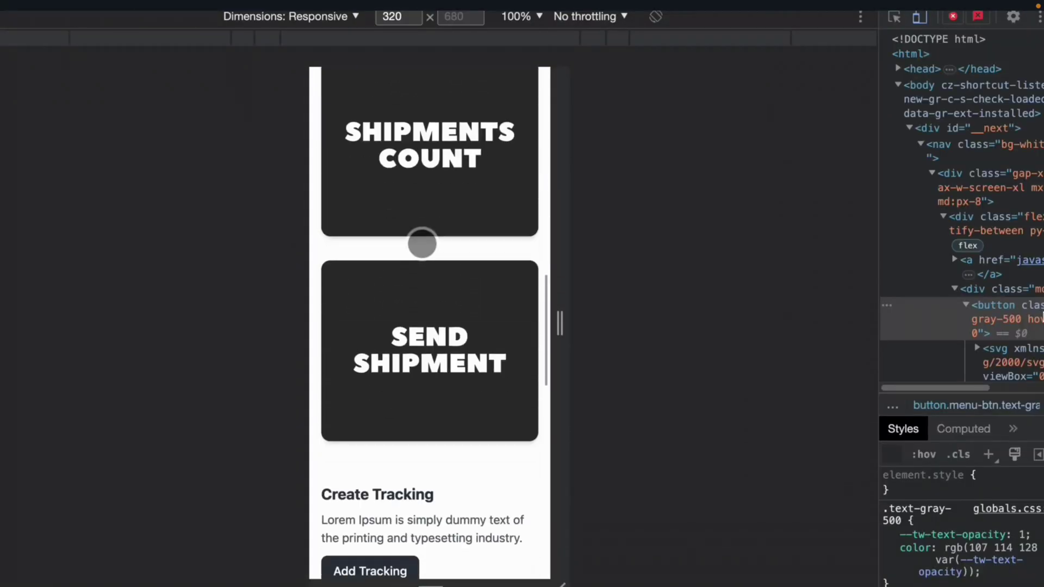
{"action": "scroll", "coordinate": [422, 244], "scroll_direction": "down", "scroll_amount": 1}
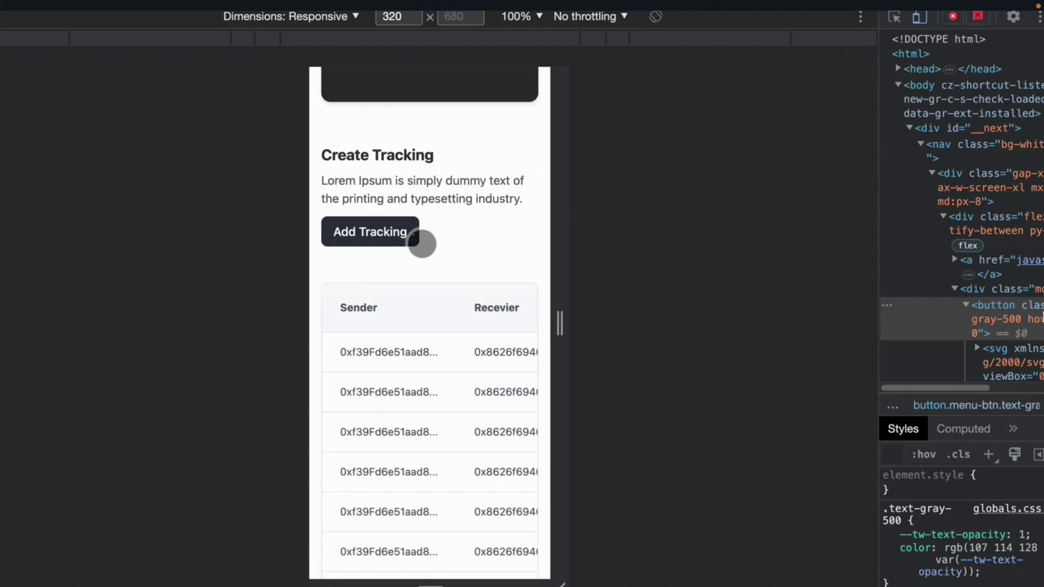
{"action": "left_click", "coordinate": [420, 242]}
{"action": "left_click", "coordinate": [512, 152]}
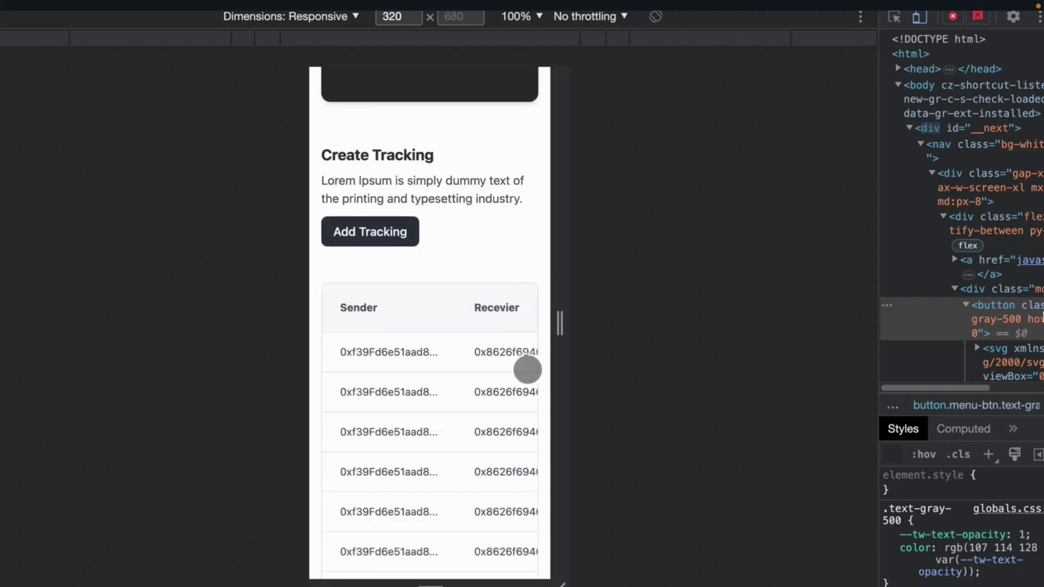
{"action": "left_click_drag", "start_coordinate": [528, 369], "coordinate": [401, 366]}
{"action": "scroll", "coordinate": [478, 284], "scroll_direction": "down", "scroll_amount": 3}
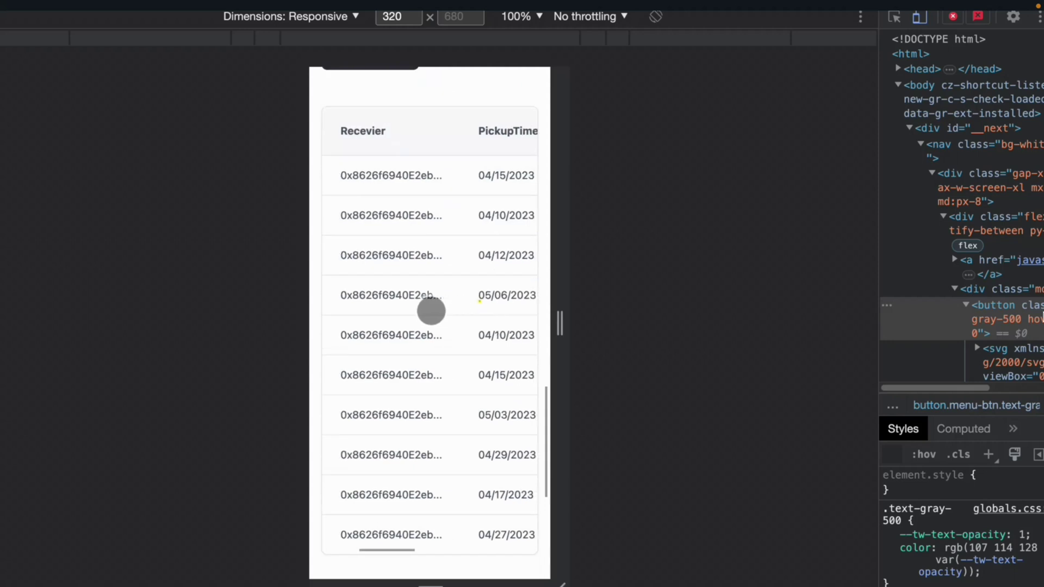
{"action": "left_click_drag", "start_coordinate": [517, 336], "coordinate": [555, 291]}
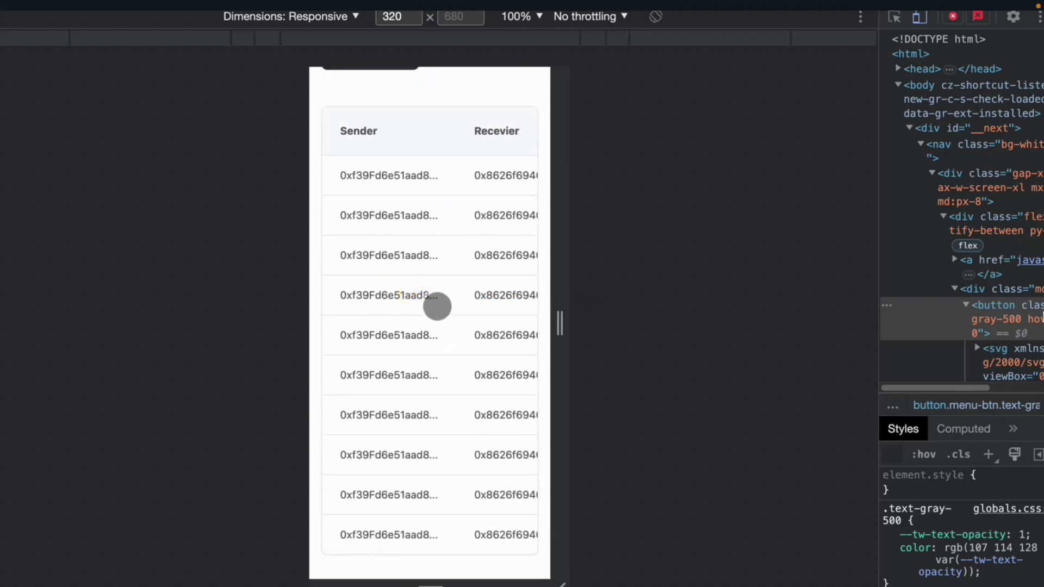
{"action": "scroll", "coordinate": [484, 179], "scroll_direction": "up", "scroll_amount": 15}
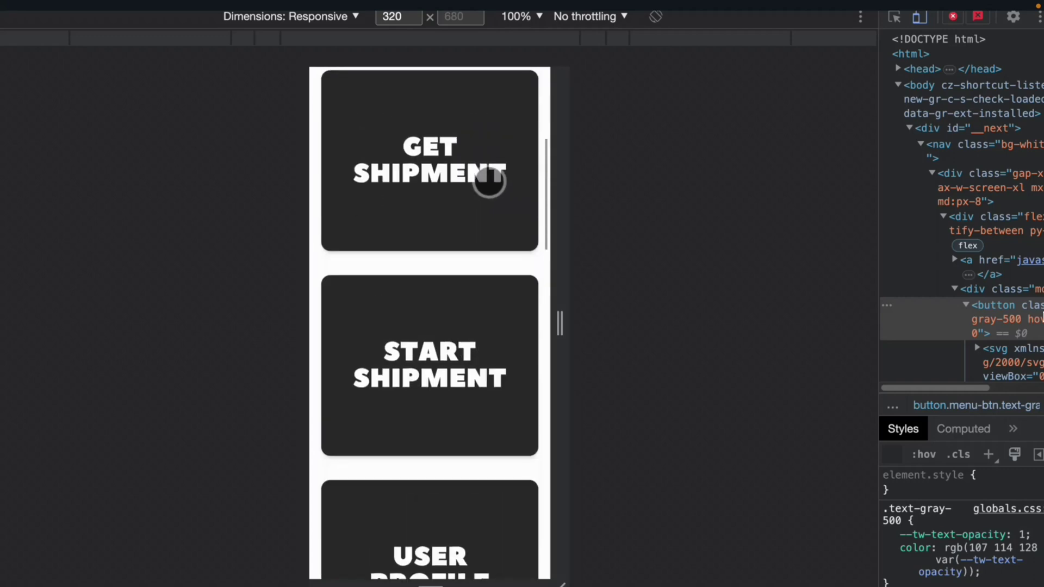
On mobile, open and close the Complete Shipment form and the shipment lookup pop-ups.
{"action": "scroll", "coordinate": [481, 205], "scroll_direction": "up", "scroll_amount": 3}
{"action": "left_click", "coordinate": [465, 178]}
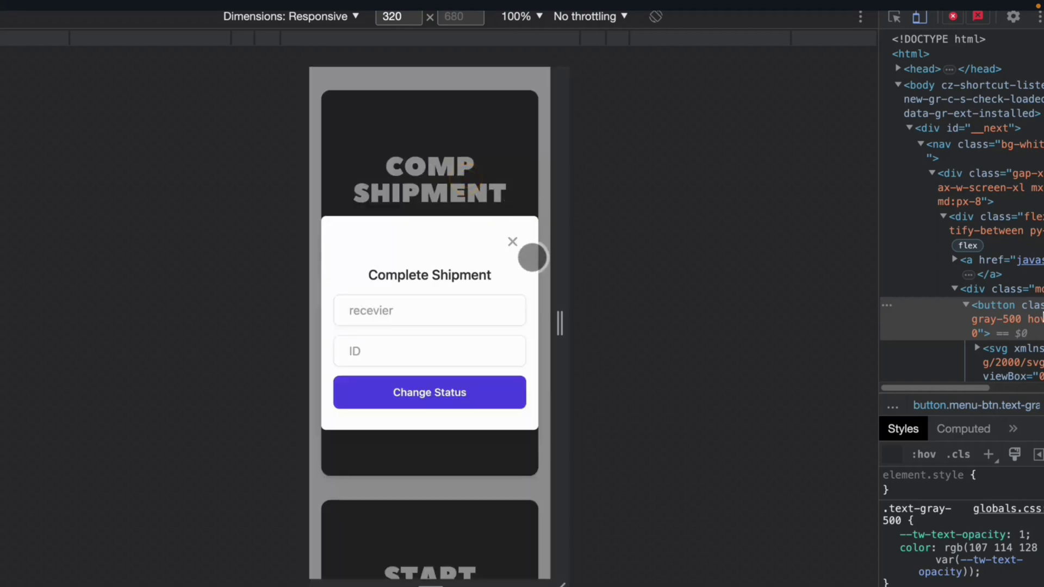
{"action": "left_click", "coordinate": [513, 244]}
{"action": "left_click", "coordinate": [478, 377]}
{"action": "left_click", "coordinate": [513, 263]}
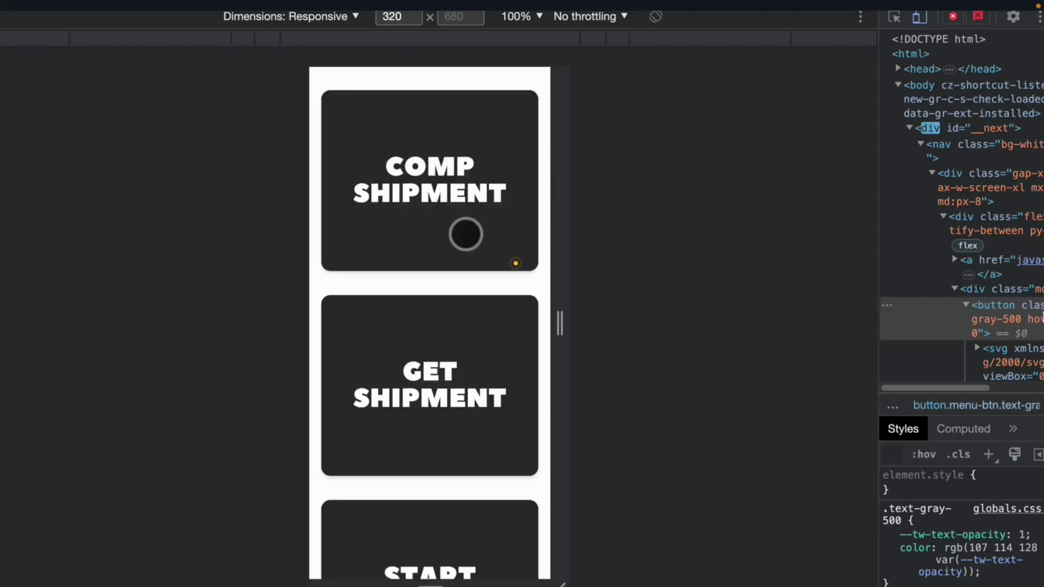
Open and close the Start The Shipping form and the profile summary pop-ups.
{"action": "scroll", "coordinate": [463, 233], "scroll_direction": "down", "scroll_amount": 3}
{"action": "scroll", "coordinate": [463, 233], "scroll_direction": "down", "scroll_amount": 2}
{"action": "left_click", "coordinate": [454, 291]}
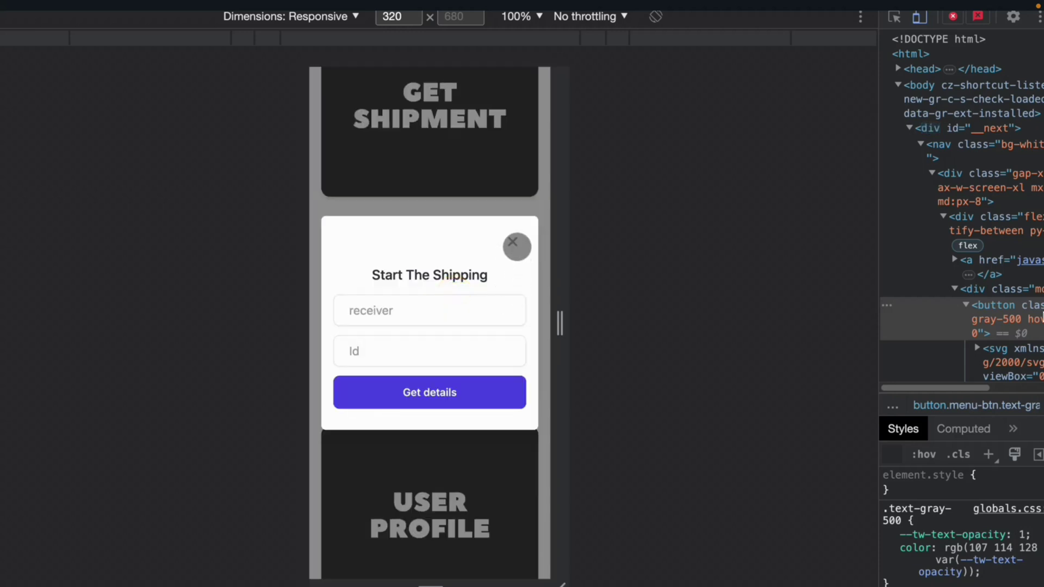
{"action": "left_click", "coordinate": [516, 247]}
{"action": "scroll", "coordinate": [481, 296], "scroll_direction": "down", "scroll_amount": 3}
{"action": "left_click", "coordinate": [475, 312]}
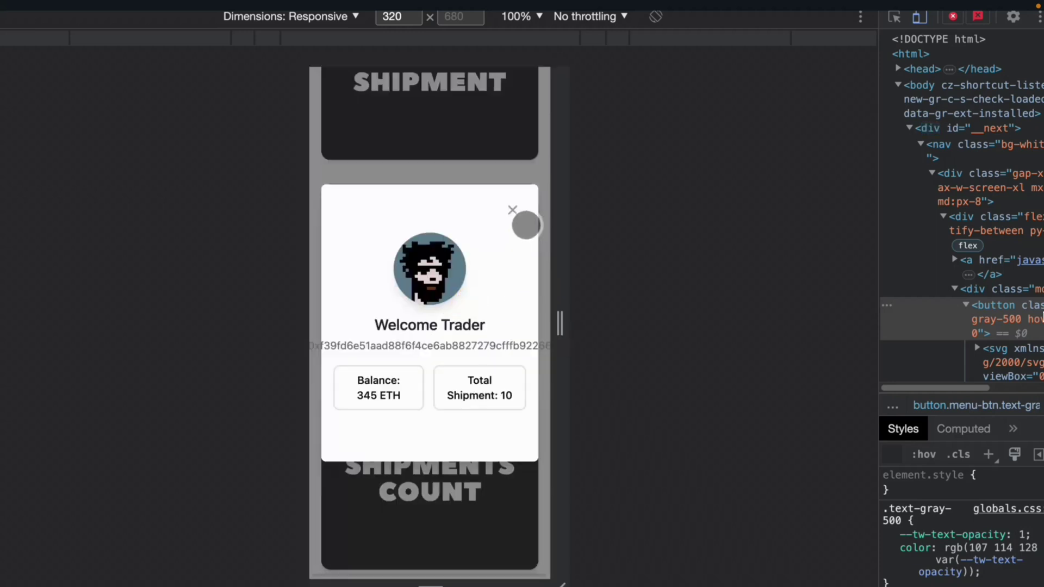
{"action": "left_click", "coordinate": [525, 220]}
Open and close the tracking form, then swipe the table sideways on mobile.
{"action": "scroll", "coordinate": [485, 287], "scroll_direction": "down", "scroll_amount": 6}
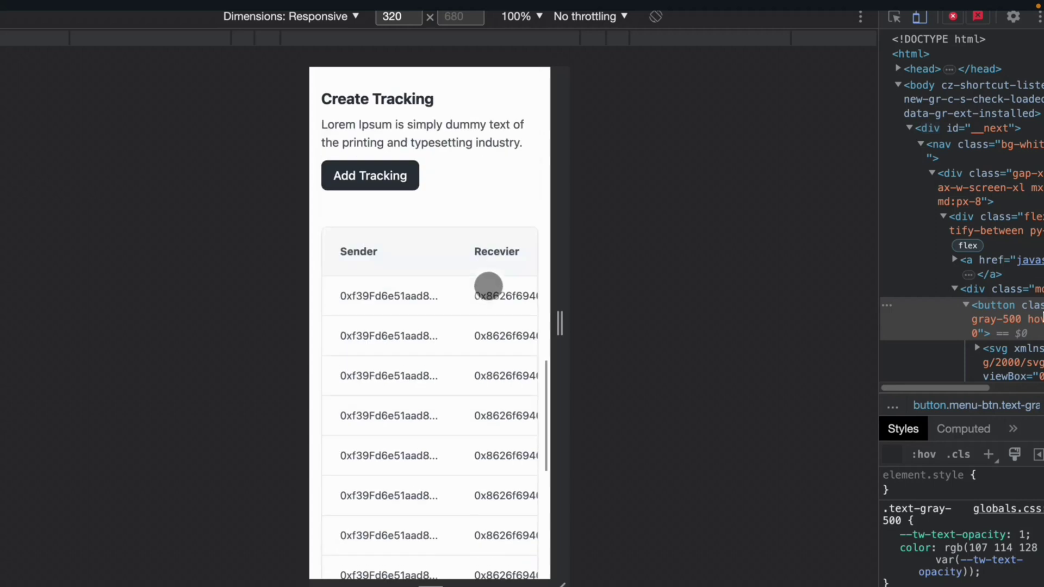
{"action": "left_click", "coordinate": [384, 182]}
{"action": "left_click", "coordinate": [509, 155]}
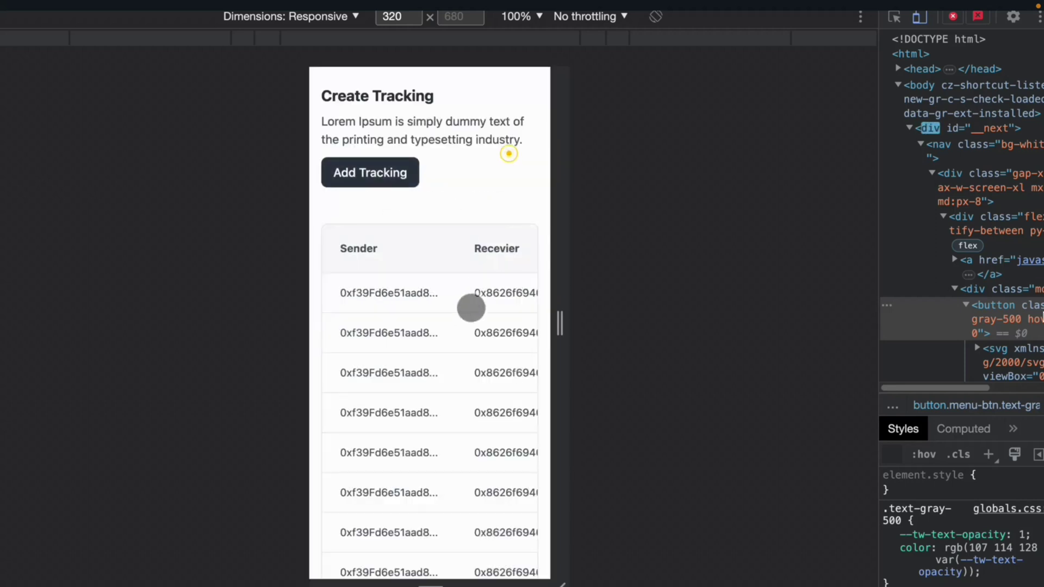
{"action": "scroll", "coordinate": [471, 309], "scroll_direction": "down", "scroll_amount": 5}
{"action": "scroll", "coordinate": [468, 315], "scroll_direction": "right", "scroll_amount": 10}
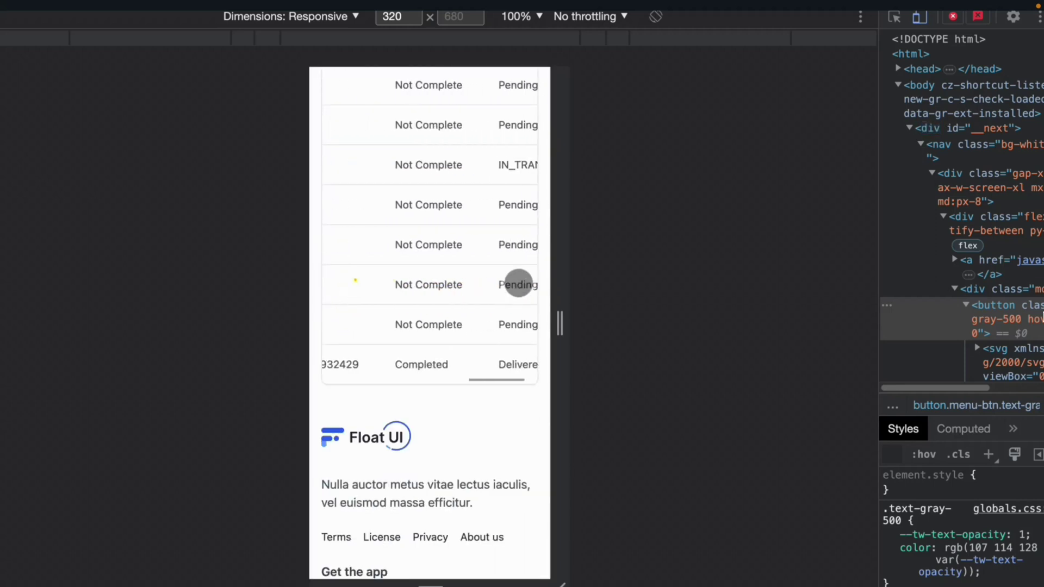
{"action": "scroll", "coordinate": [518, 283], "scroll_direction": "left", "scroll_amount": 10}
{"action": "scroll", "coordinate": [454, 533], "scroll_direction": "down", "scroll_amount": 3}
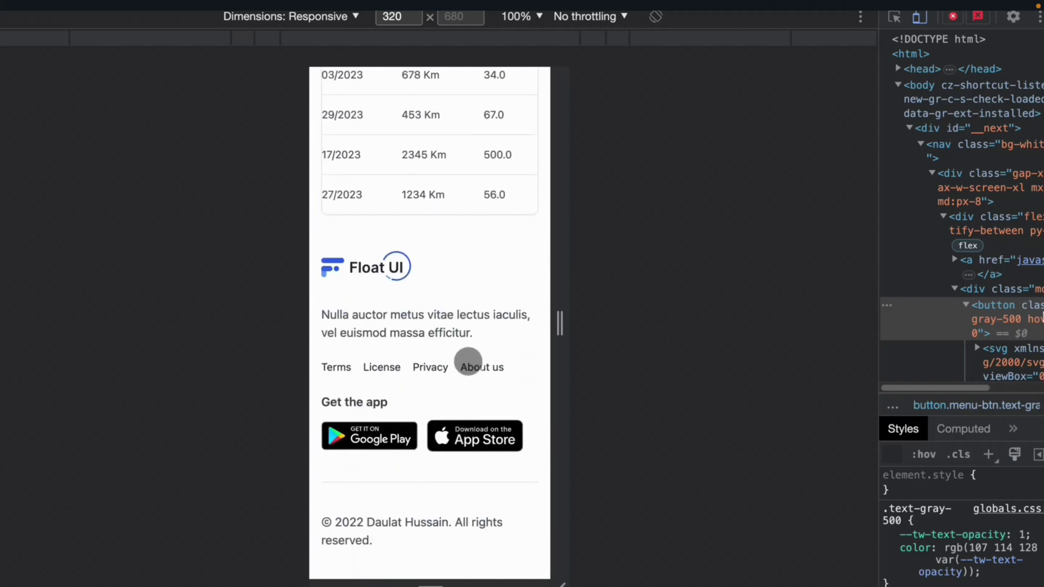
{"action": "scroll", "coordinate": [468, 361], "scroll_direction": "up", "scroll_amount": 15}
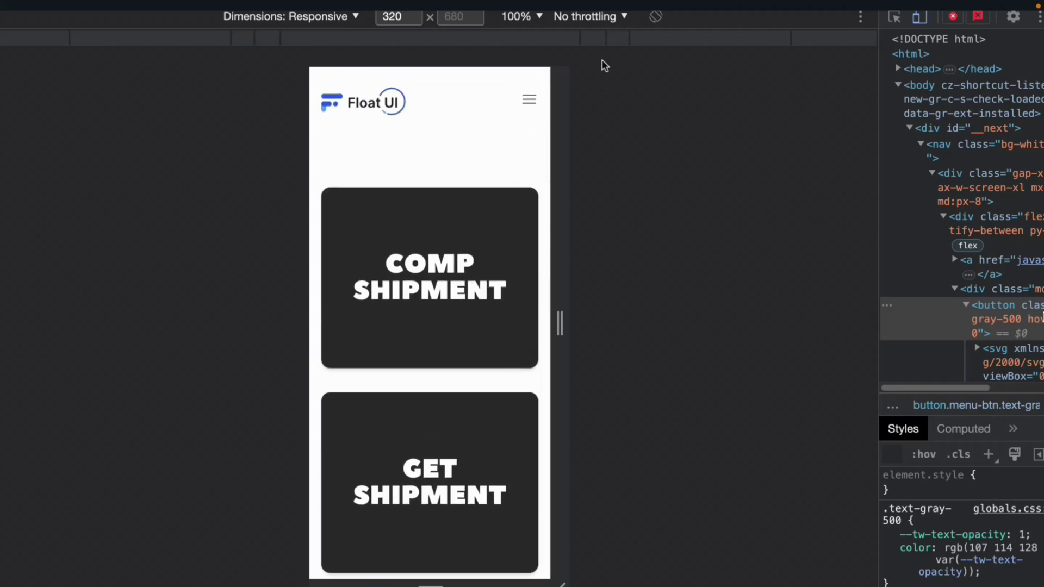
Preview the layout at 375, 425 and 768 px, then return to 320 px.
{"action": "left_click", "coordinate": [600, 41]}
{"action": "left_click", "coordinate": [625, 42]}
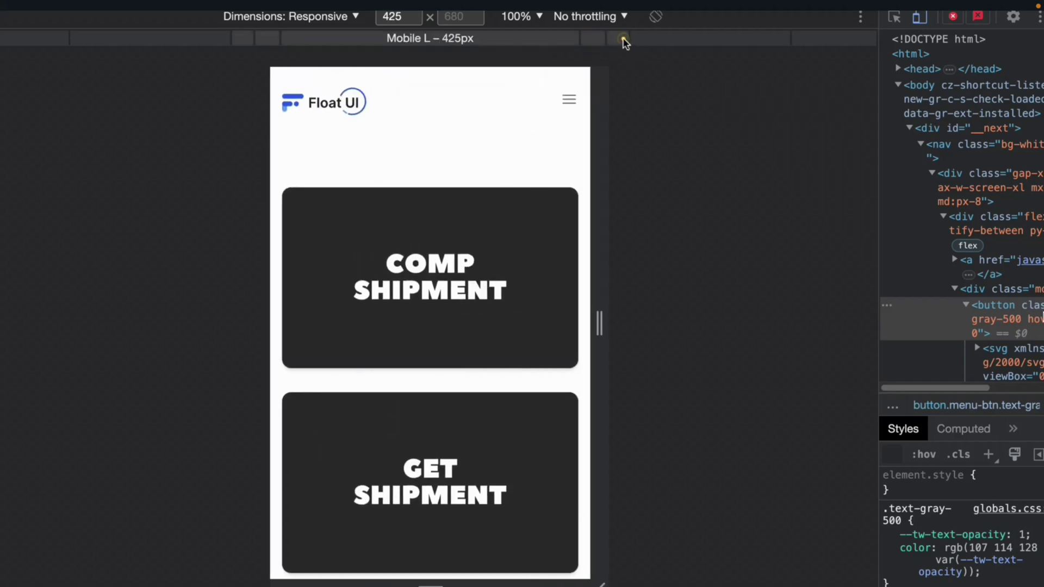
{"action": "left_click", "coordinate": [667, 43]}
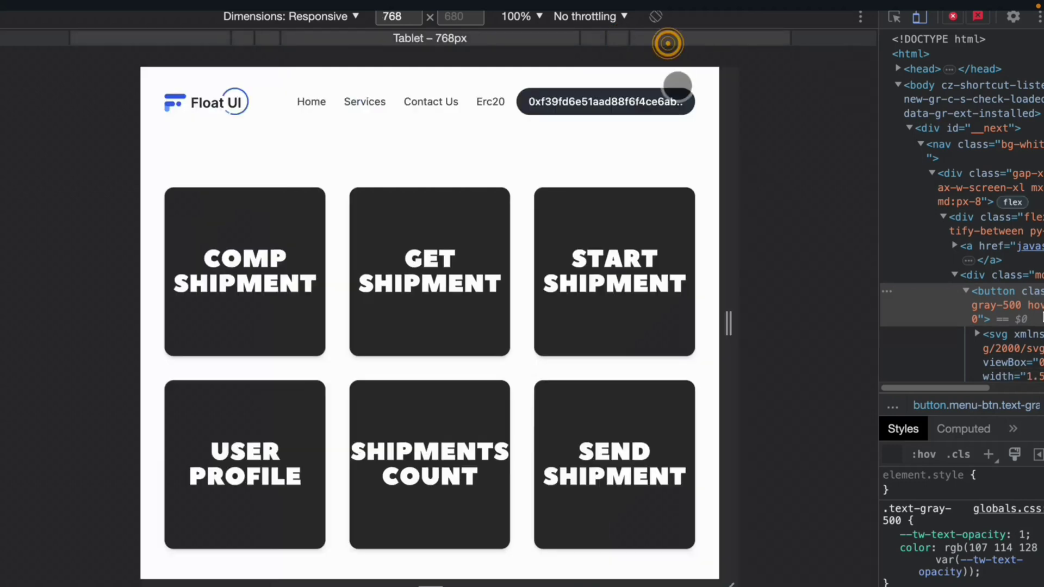
{"action": "scroll", "coordinate": [499, 300], "scroll_direction": "down", "scroll_amount": 2}
{"action": "scroll", "coordinate": [499, 300], "scroll_direction": "down", "scroll_amount": 3}
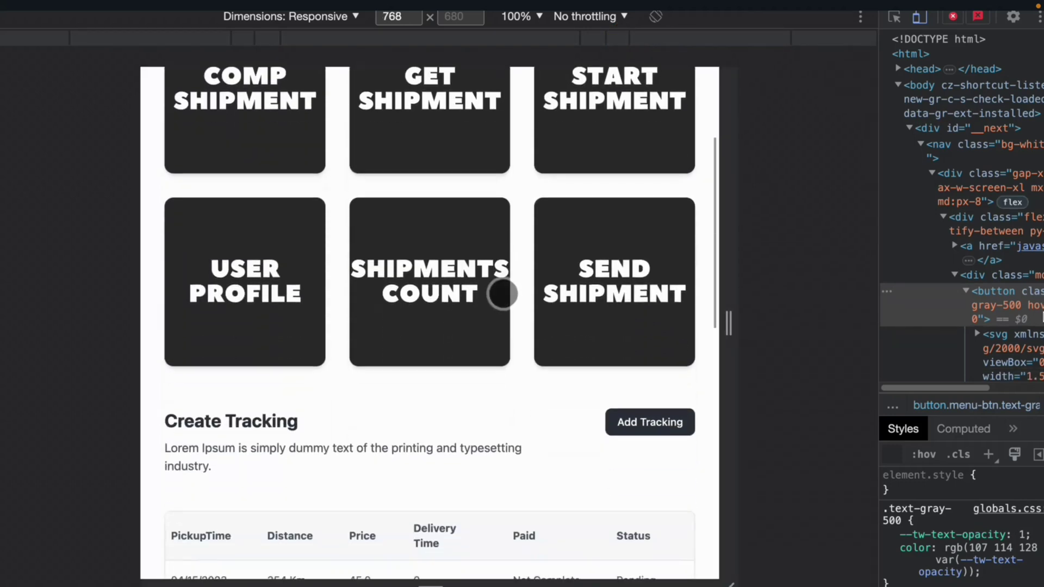
{"action": "scroll", "coordinate": [459, 191], "scroll_direction": "up", "scroll_amount": 1}
{"action": "left_click", "coordinate": [451, 174]}
{"action": "left_click", "coordinate": [550, 43]}
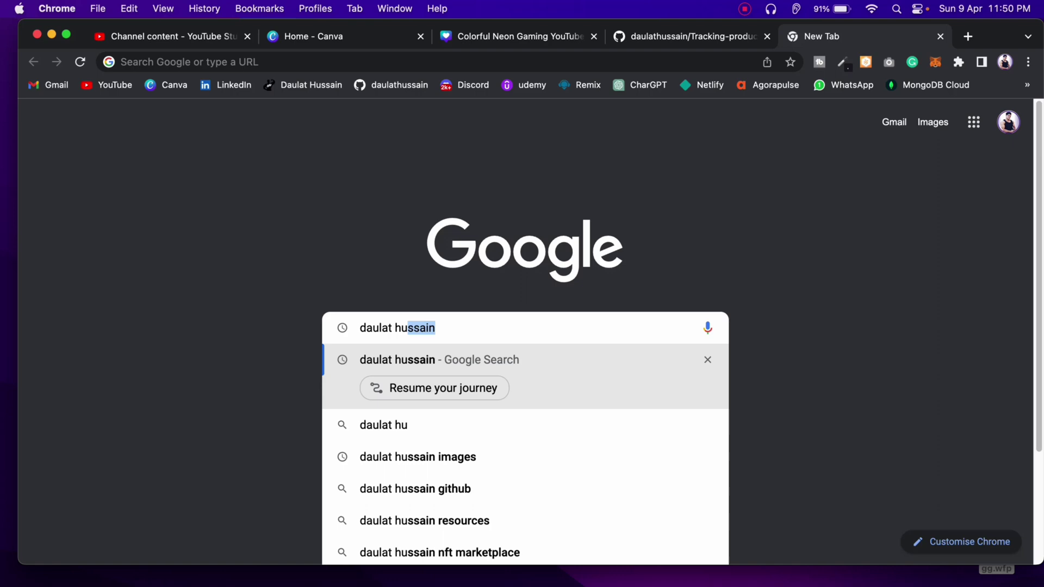
Search Google for the author's website, open its Blog listing and dismiss the ad banner.
{"action": "type", "text": "ssain"}
{"action": "key", "text": "Return"}
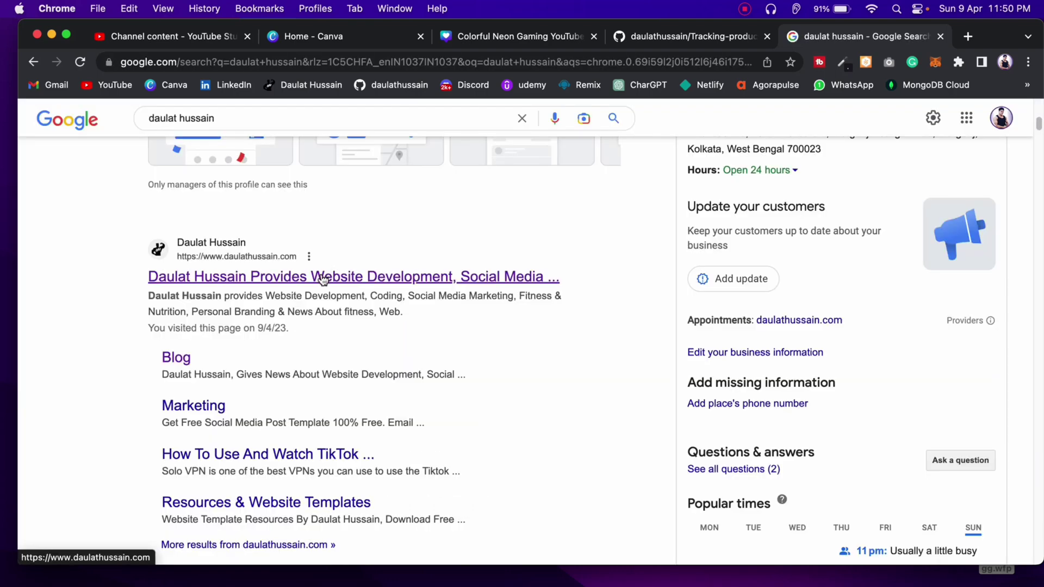
{"action": "left_click", "coordinate": [324, 279]}
{"action": "left_click", "coordinate": [776, 148]}
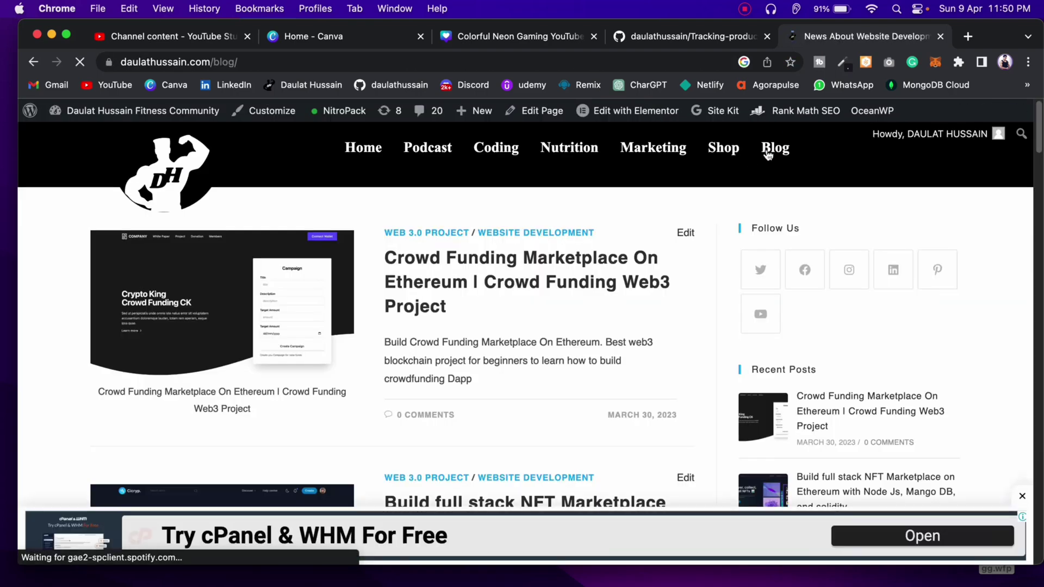
{"action": "left_click", "coordinate": [1023, 498]}
Open the Crowd Funding Marketplace On Ethereum post and scroll down to the Starter File button.
{"action": "left_click", "coordinate": [437, 286]}
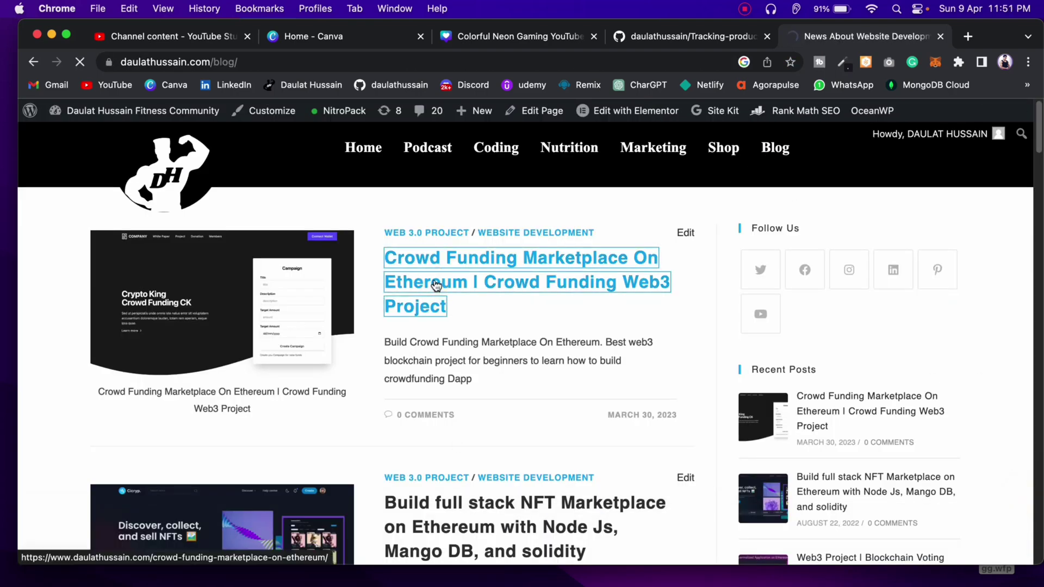
{"action": "scroll", "coordinate": [457, 289], "scroll_direction": "down", "scroll_amount": 3}
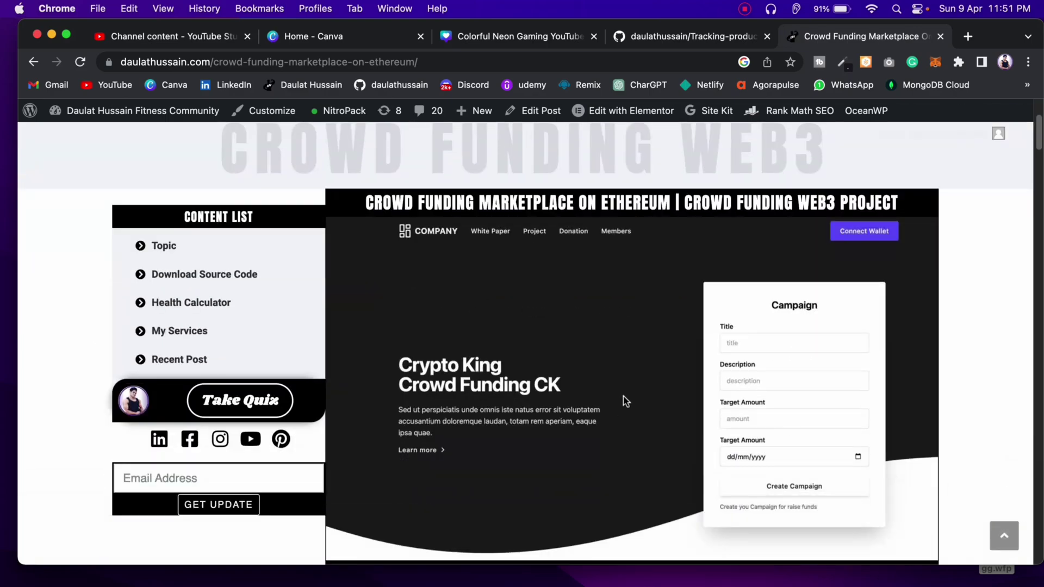
{"action": "scroll", "coordinate": [540, 375], "scroll_direction": "down", "scroll_amount": 20}
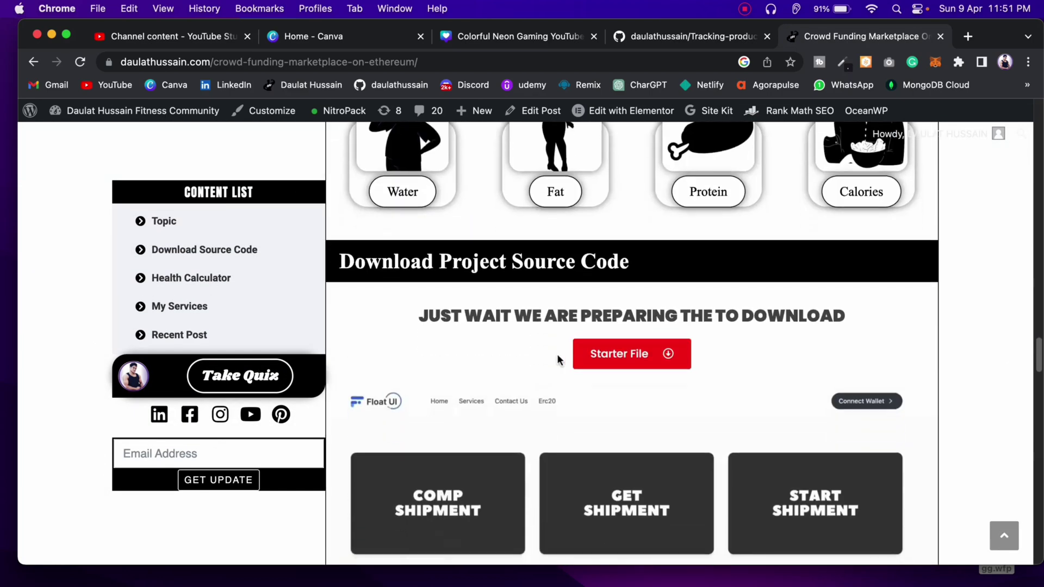
{"action": "scroll", "coordinate": [490, 326], "scroll_direction": "down", "scroll_amount": 6}
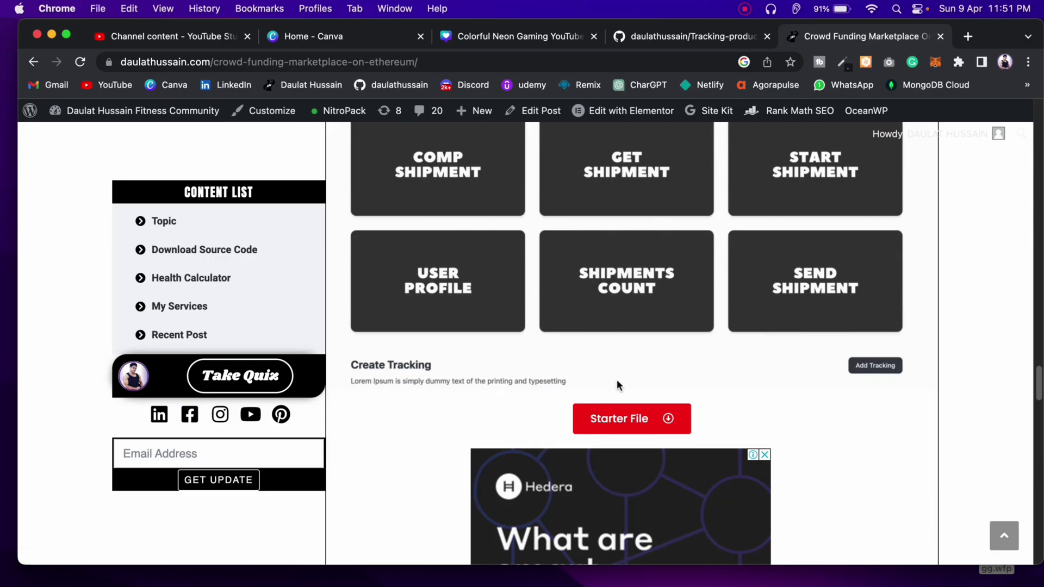